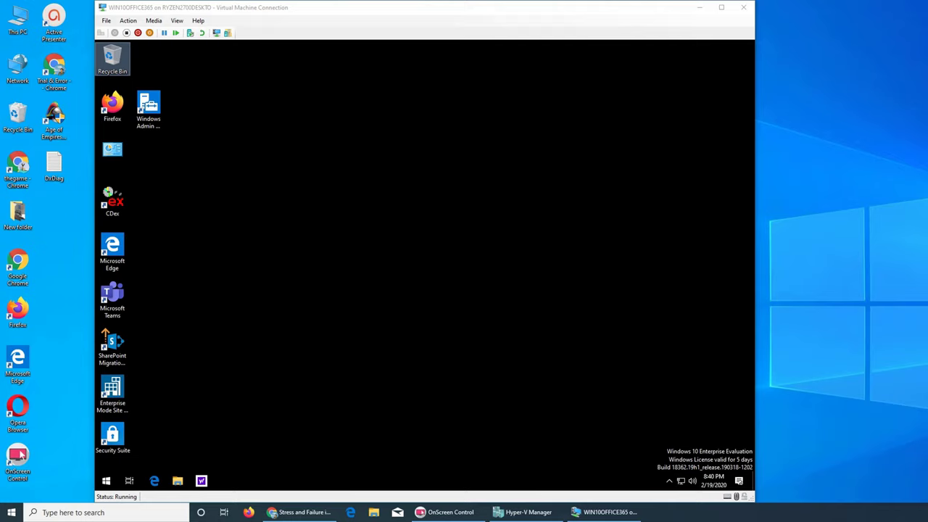
# Step: Open Spectrum Security Suite from the VM's hidden tray icons, showing the computer protected
pyautogui.click(669, 481)
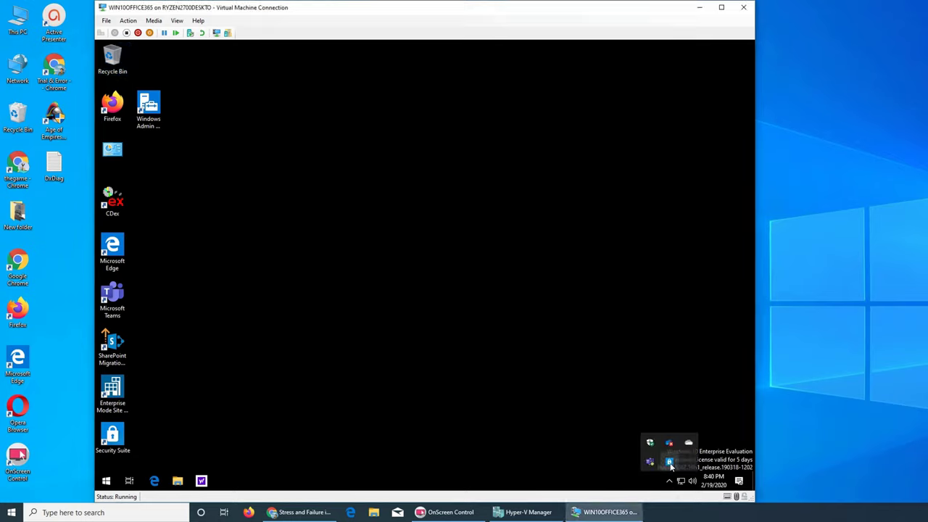
pyautogui.click(548, 409)
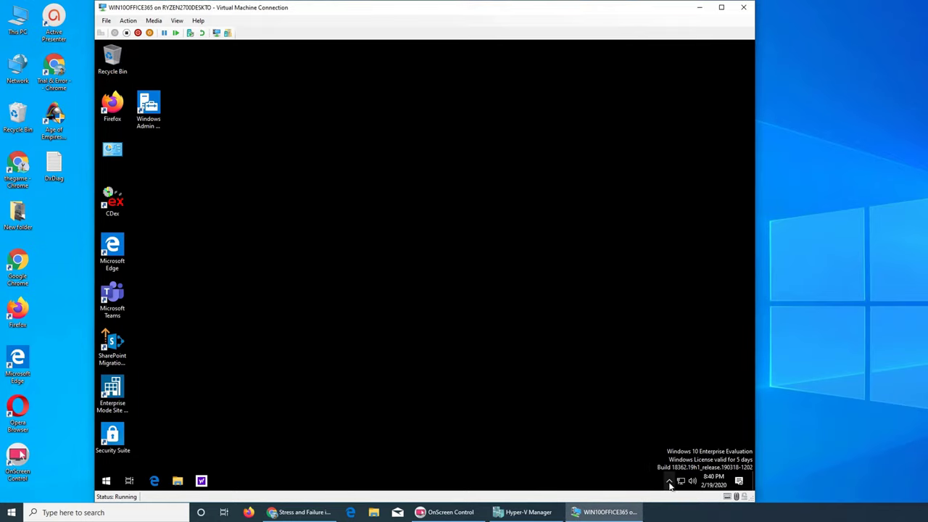
pyautogui.click(669, 483)
pyautogui.click(669, 463)
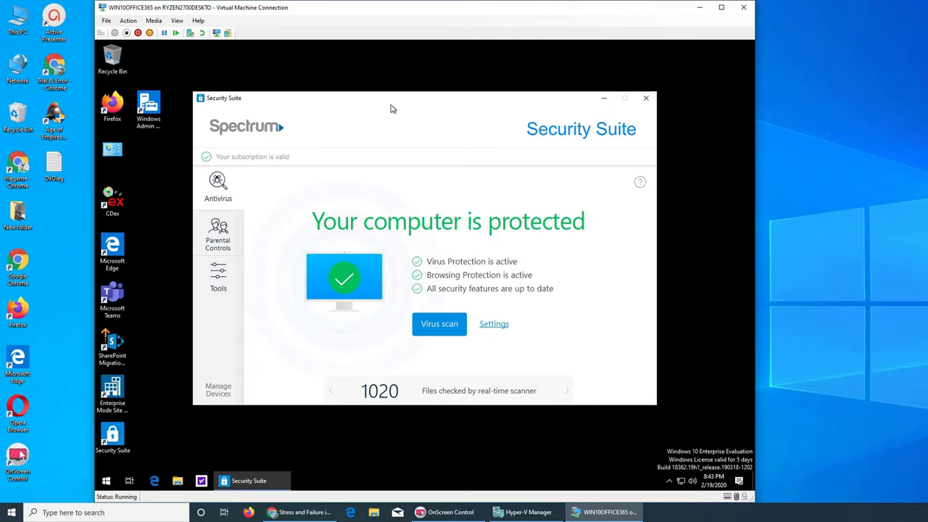
pyautogui.moveTo(391, 109); pyautogui.dragTo(417, 102)
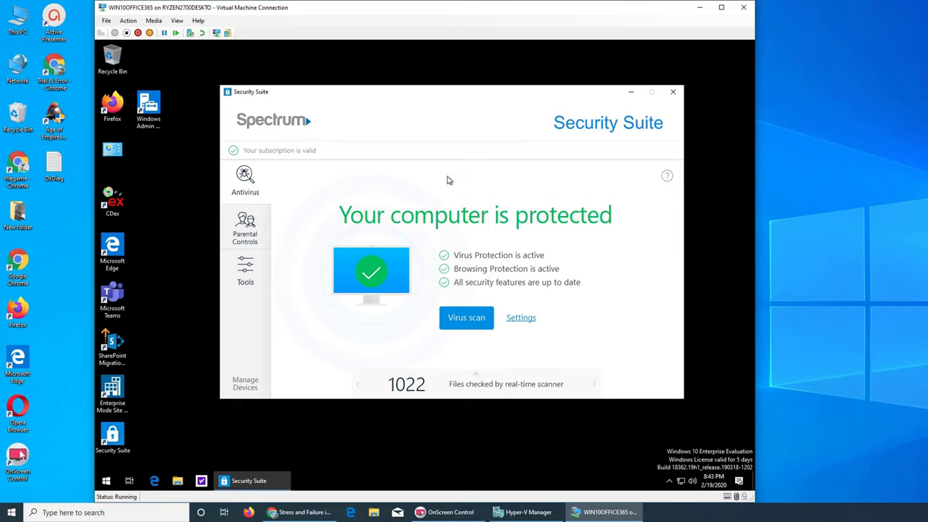
pyautogui.moveTo(388, 95)
pyautogui.mouseDown()
pyautogui.moveTo(356, 103)
pyautogui.moveTo(393, 121)
pyautogui.moveTo(379, 102)
pyautogui.moveTo(377, 109)
pyautogui.mouseUp()
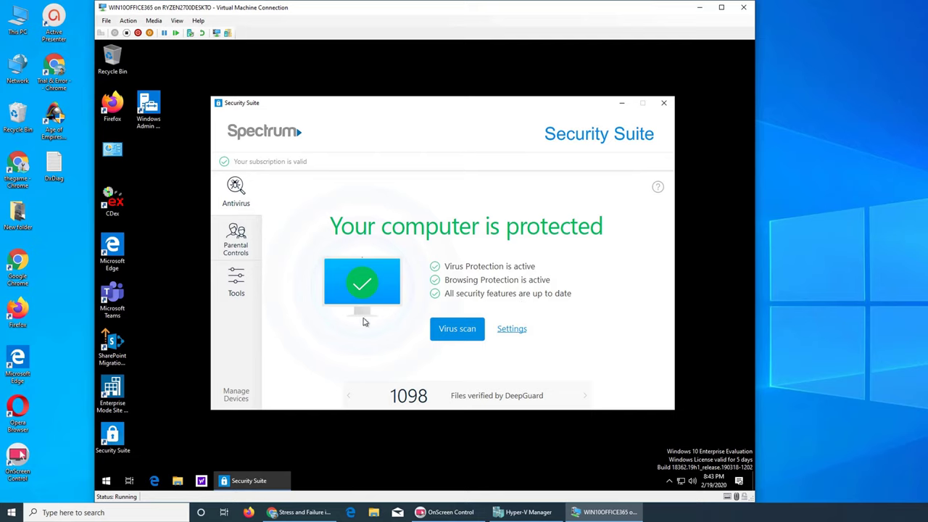
# Step: Expand the detailed protection statistics, then go to the Parental Controls page
pyautogui.click(472, 387)
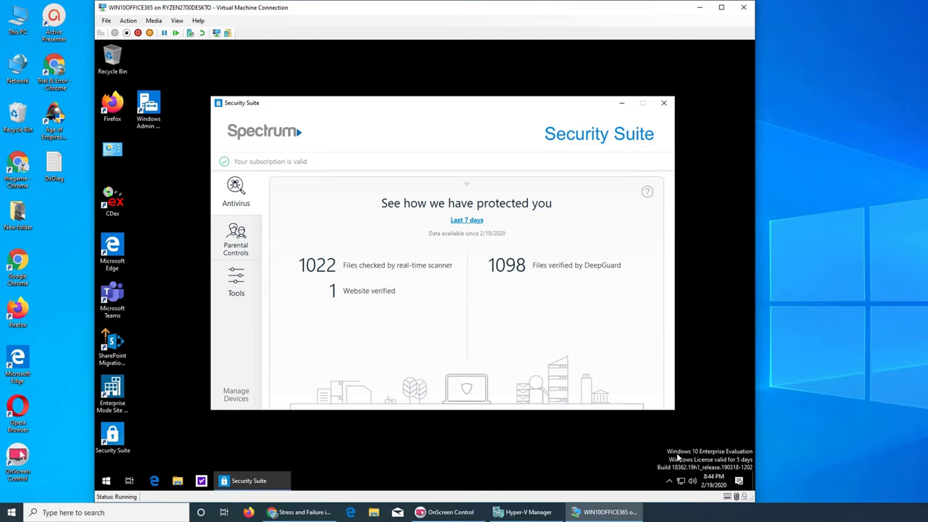
pyautogui.click(247, 236)
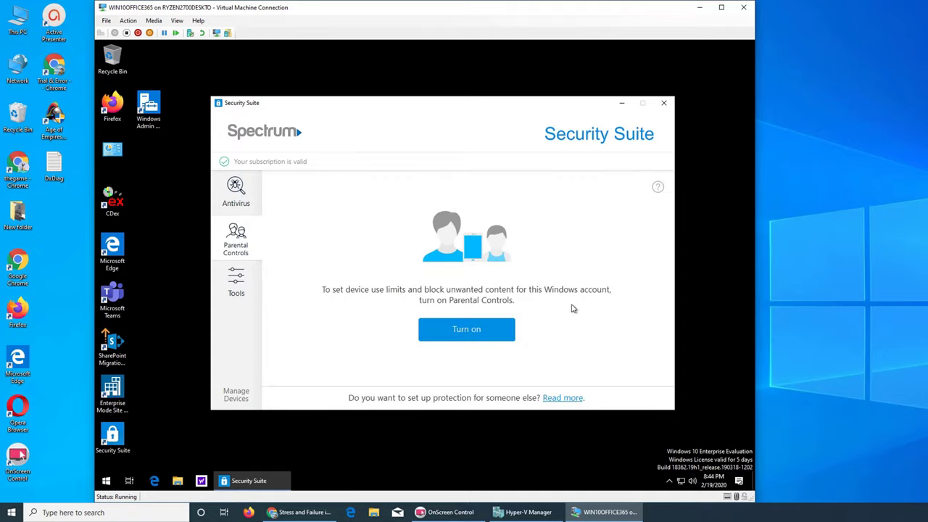
# Step: Turn on Parental Controls for this account, accepting the default settings
pyautogui.click(478, 331)
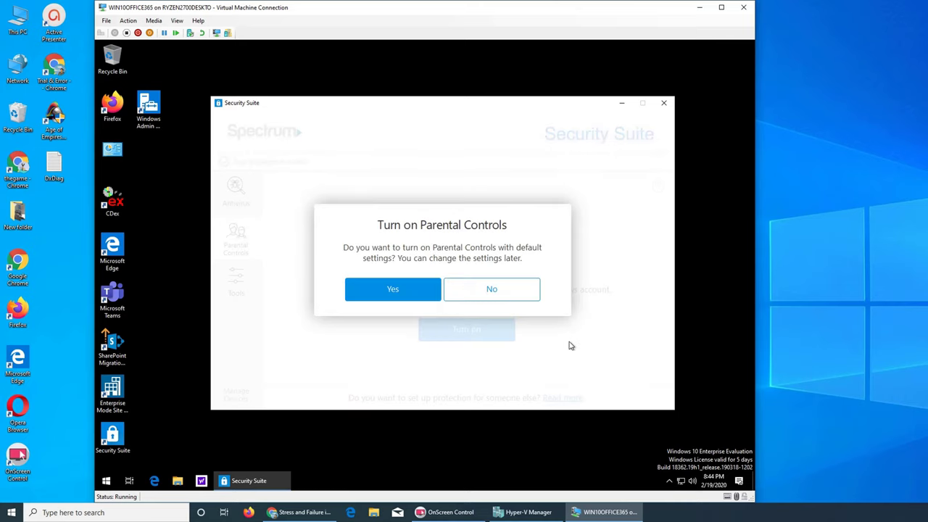
pyautogui.click(404, 293)
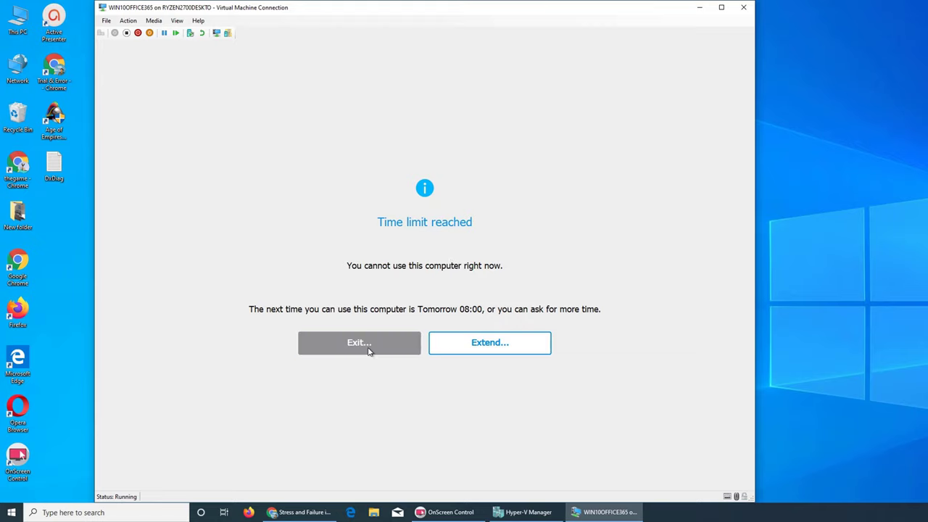
# Step: Request a 60-minute extension of the computer time limit
pyautogui.click(487, 349)
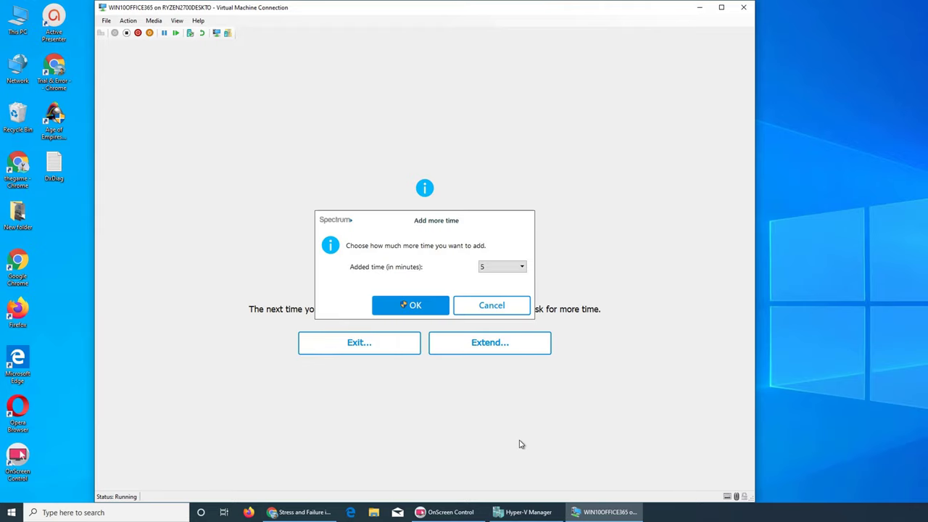
pyautogui.click(511, 267)
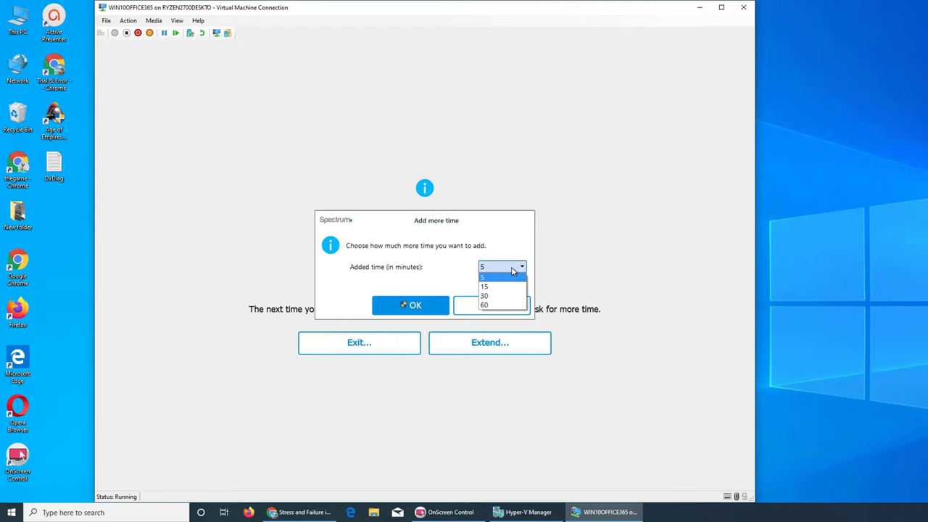
pyautogui.click(501, 304)
pyautogui.click(417, 305)
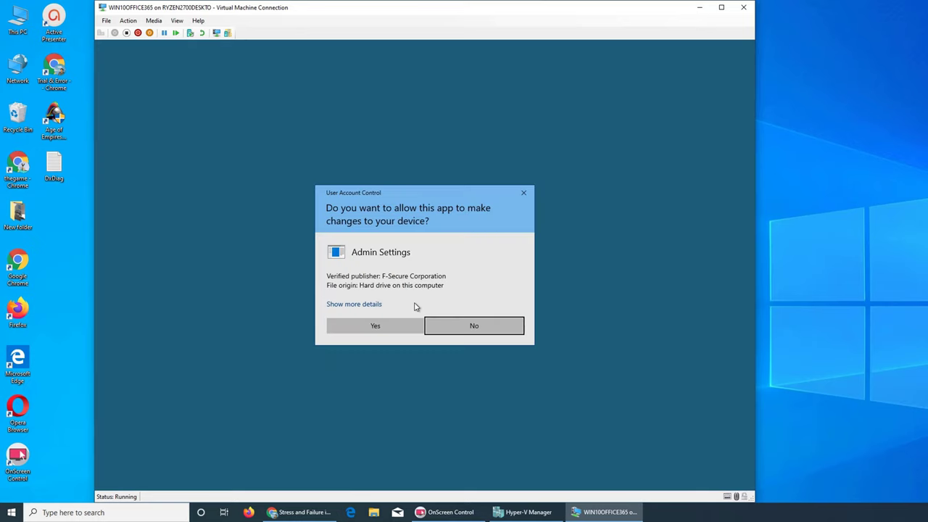
# Step: Approve the Admin Settings prompt so the extra time is granted, leaving 119 minutes
pyautogui.click(384, 325)
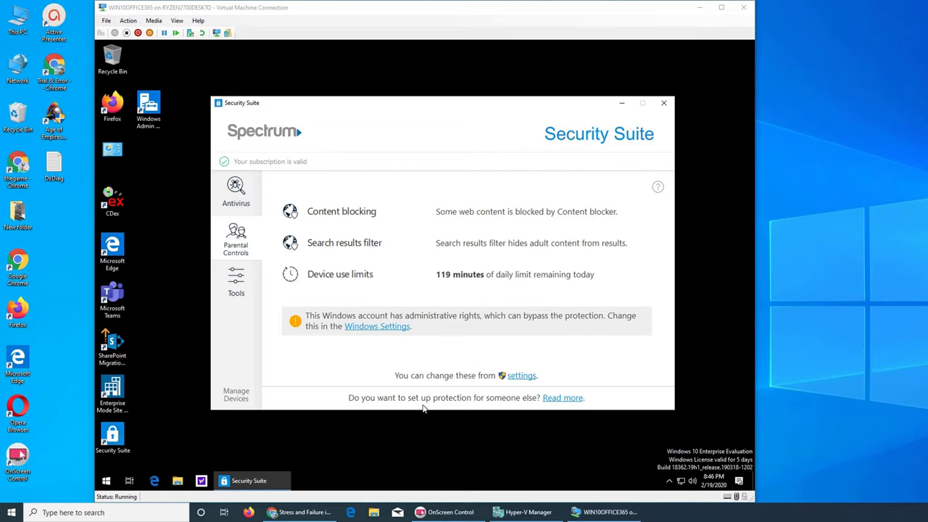
pyautogui.click(658, 188)
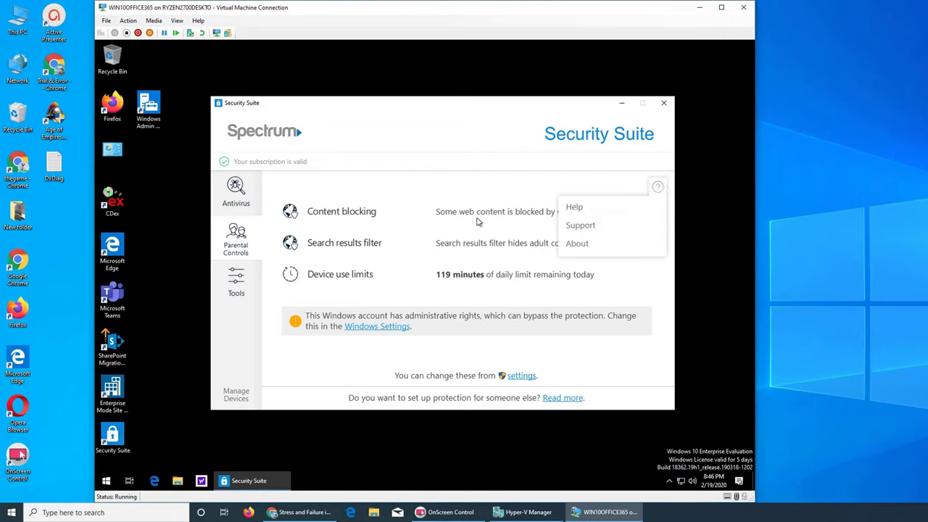
pyautogui.click(433, 237)
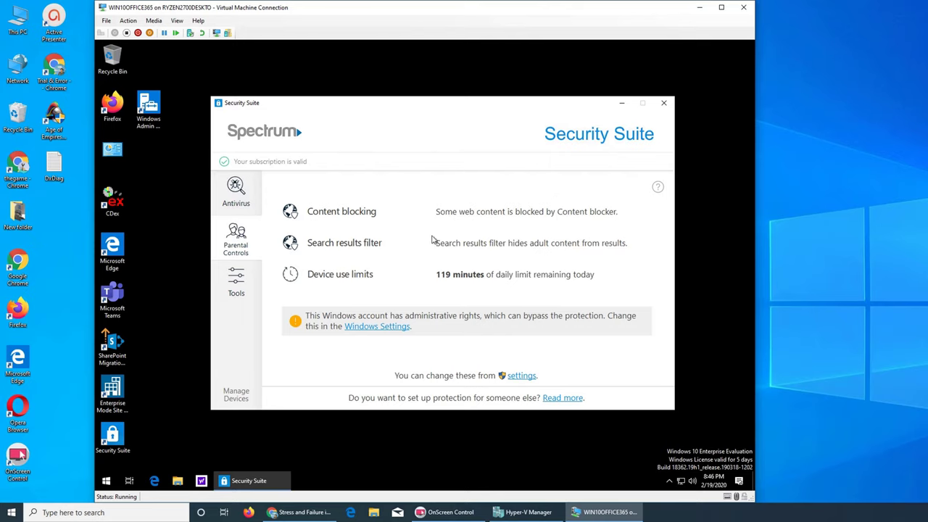
# Step: Open the Windows account settings and bring the User Accounts page to the front
pyautogui.click(370, 327)
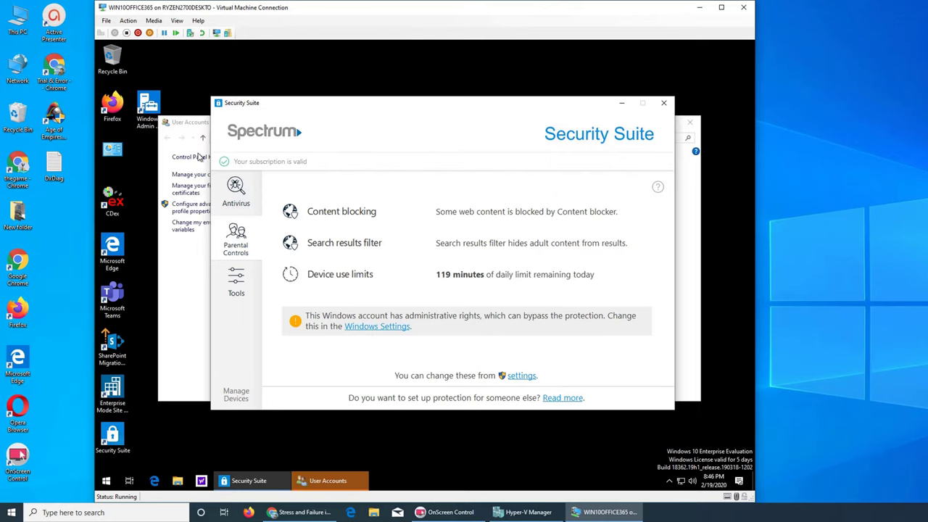
pyautogui.click(190, 123)
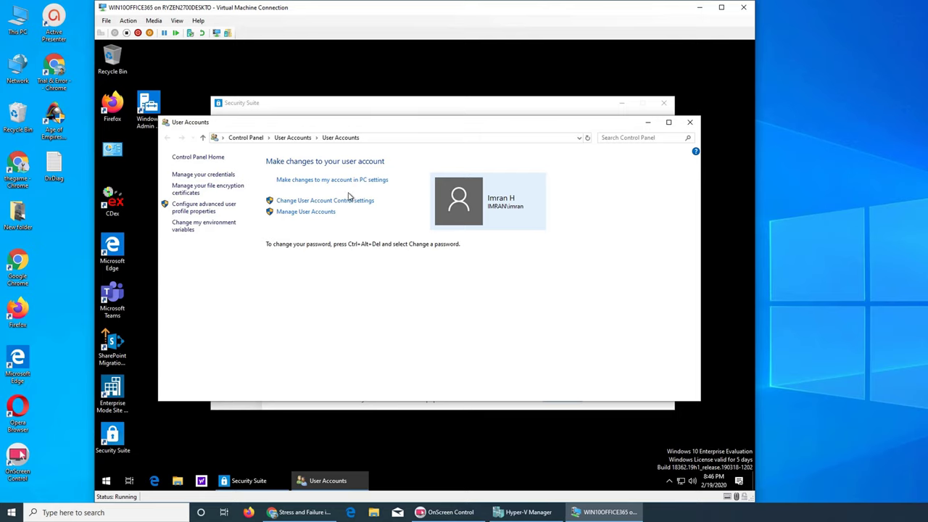
pyautogui.click(385, 114)
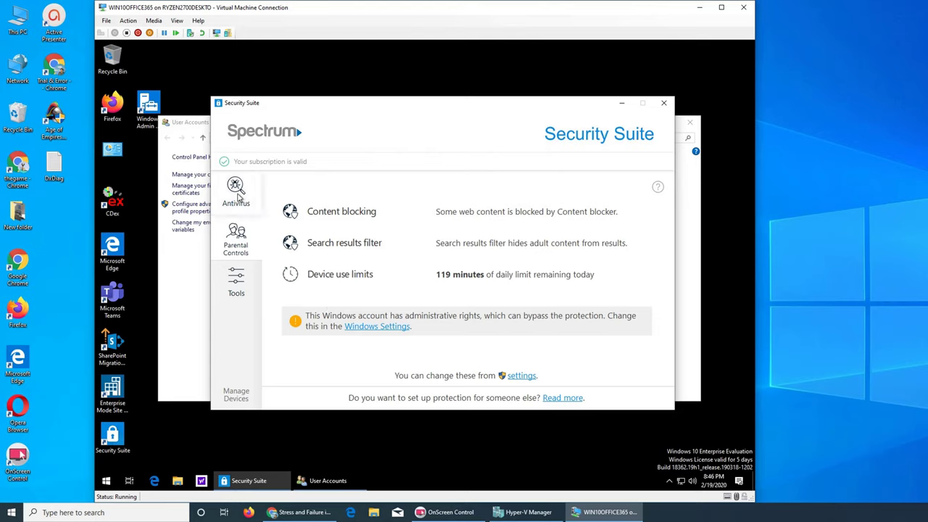
pyautogui.click(236, 187)
pyautogui.click(243, 247)
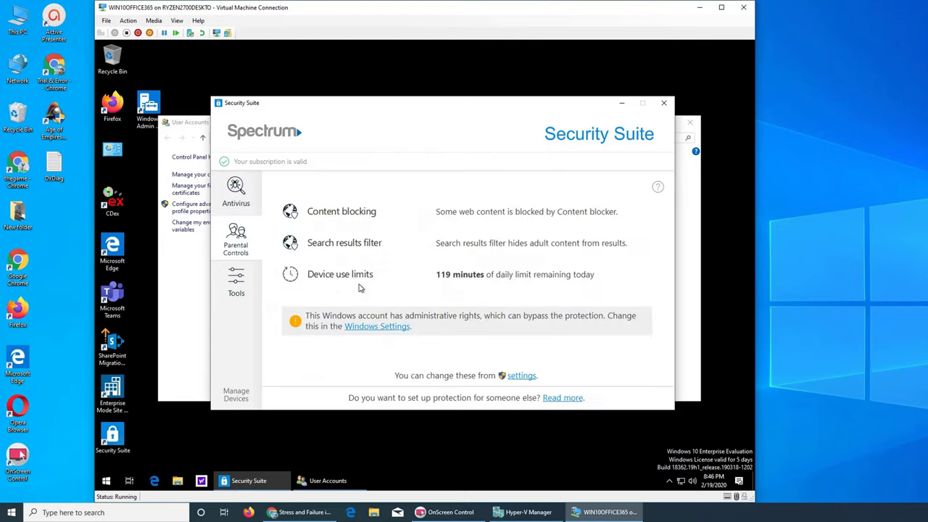
pyautogui.click(190, 124)
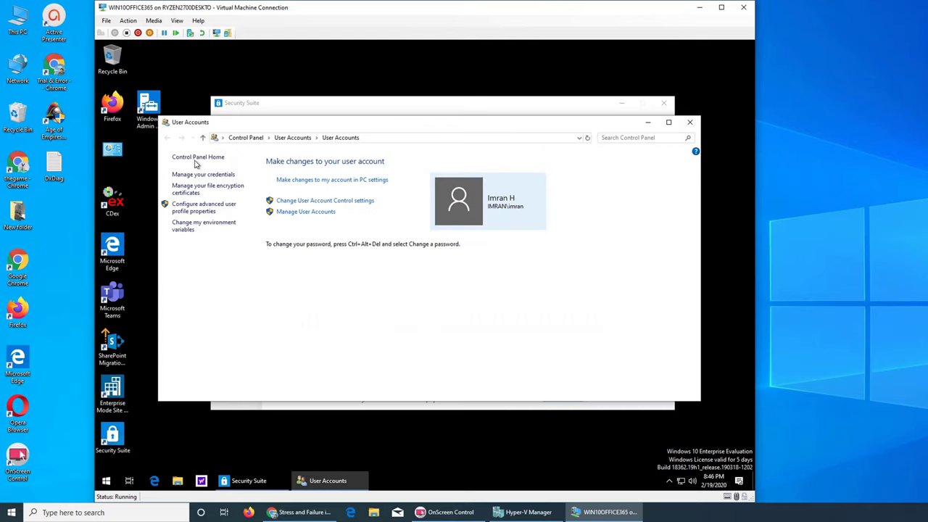
# Step: Open and cancel User Account Control settings, user profile properties and environment variables
pyautogui.click(349, 204)
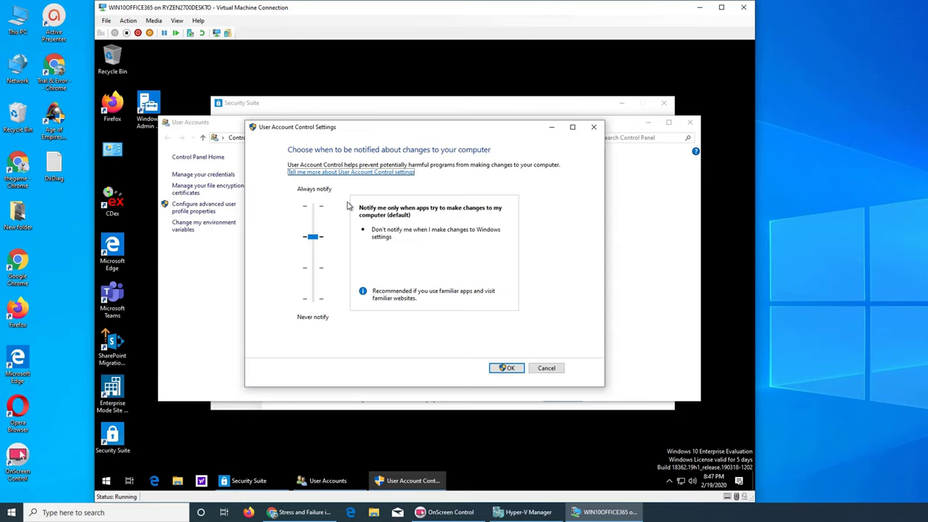
pyautogui.click(547, 369)
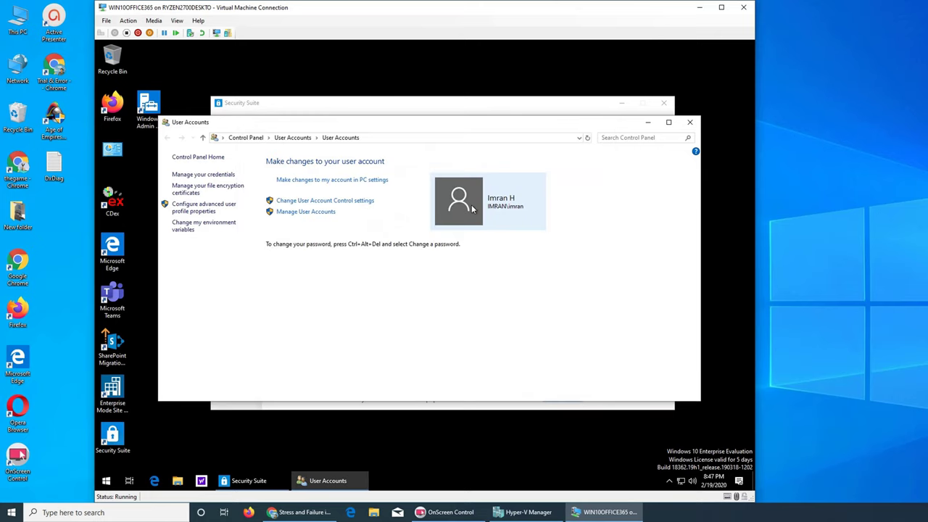
pyautogui.click(196, 208)
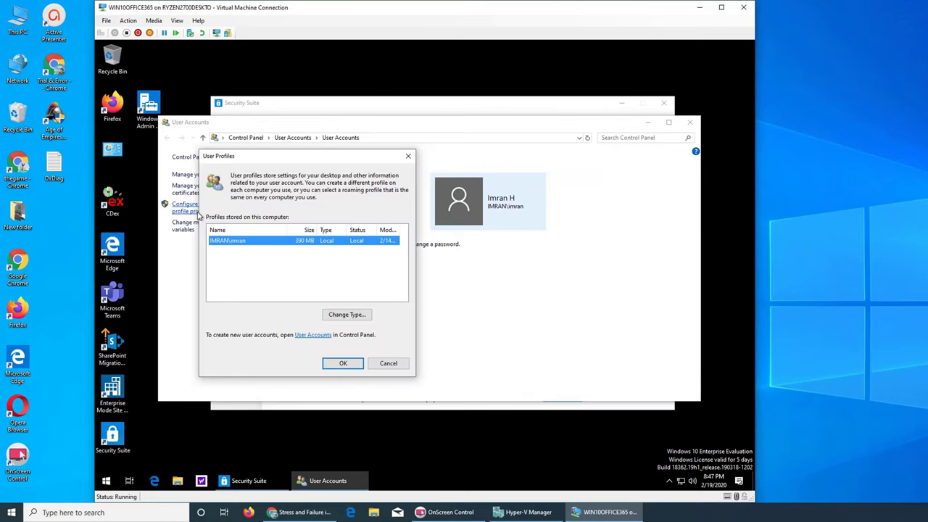
pyautogui.click(385, 364)
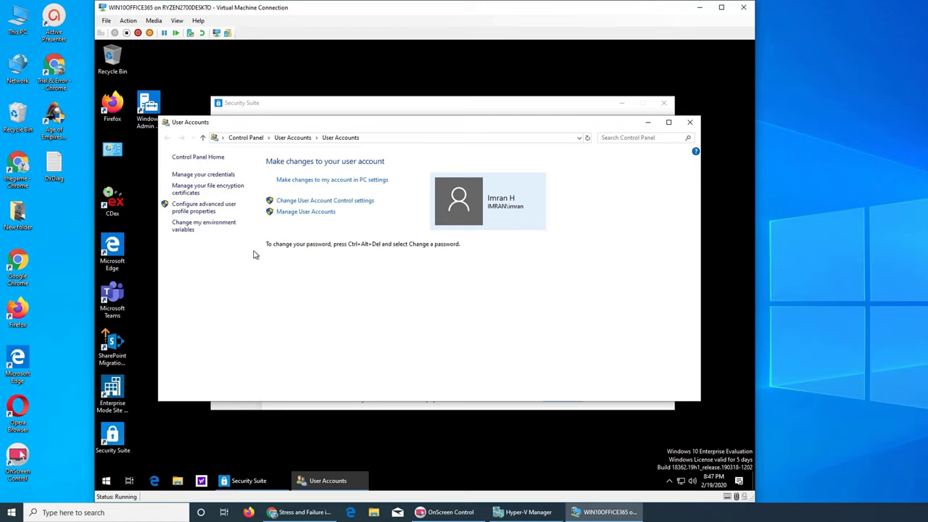
pyautogui.click(213, 226)
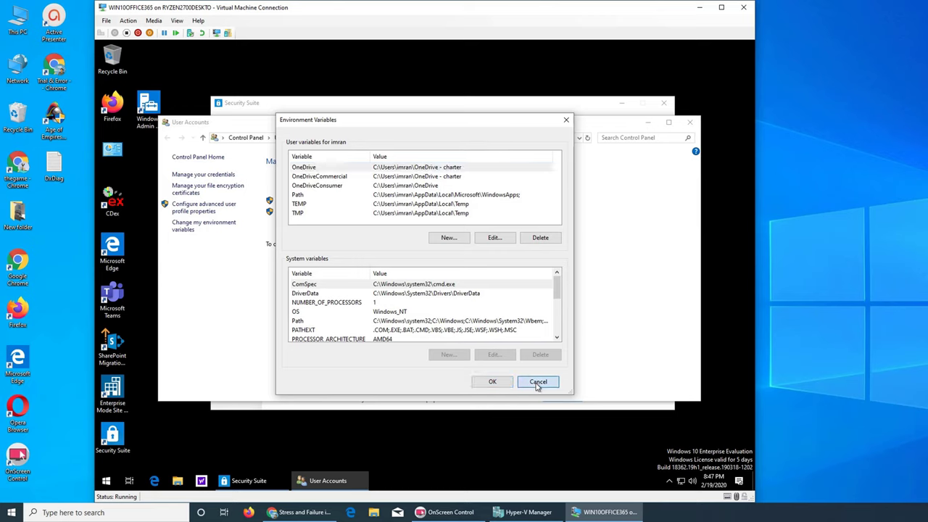
pyautogui.click(538, 382)
# Step: Bring Security Suite forward and show its Tools page
pyautogui.click(335, 114)
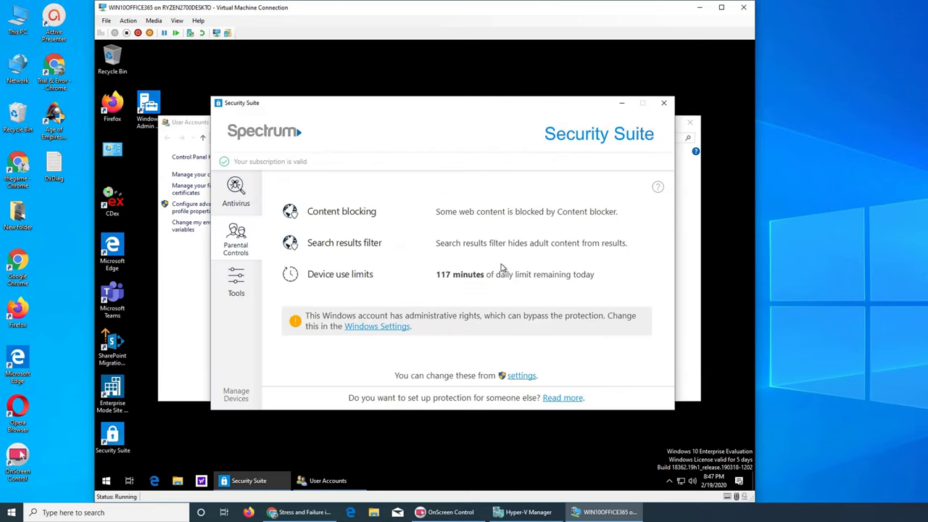
pyautogui.click(235, 282)
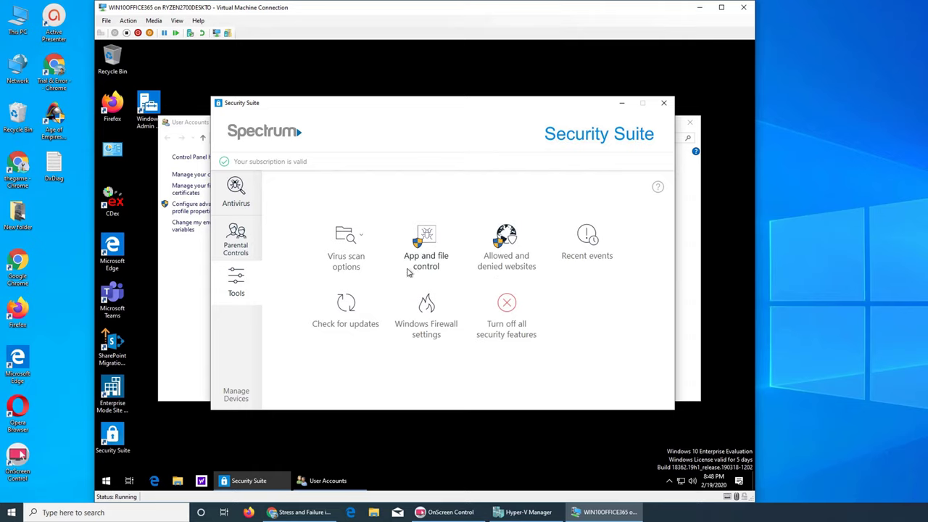
# Step: Review App and file control's Blocked items and Protected folders lists, then close it
pyautogui.click(424, 252)
pyautogui.click(386, 330)
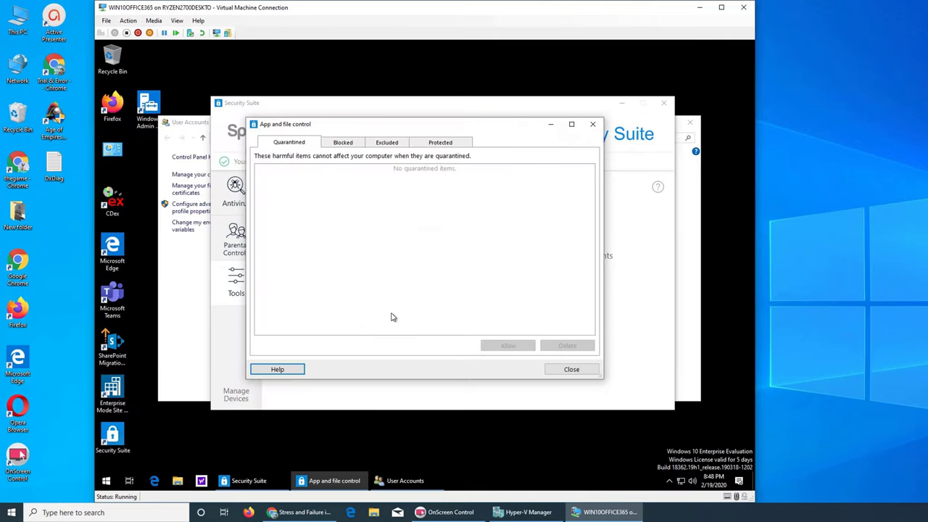
pyautogui.click(341, 143)
pyautogui.click(444, 144)
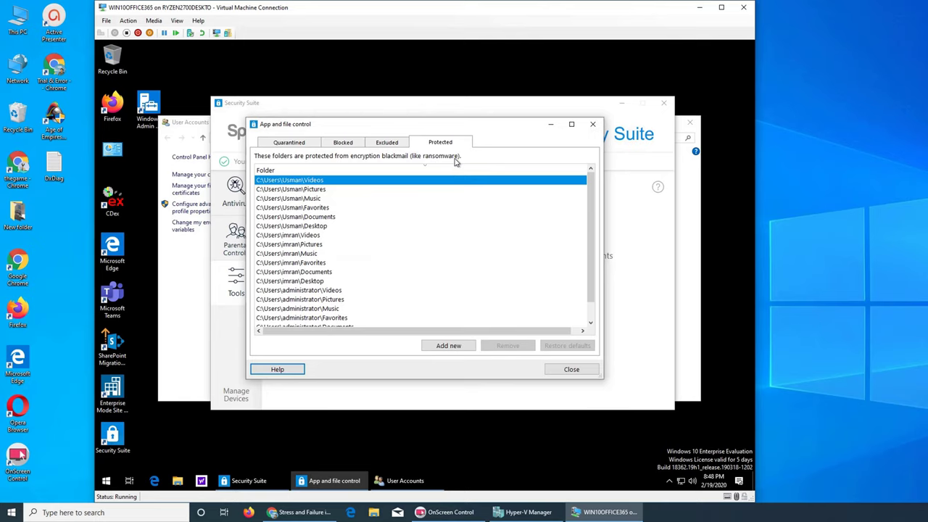
pyautogui.click(592, 127)
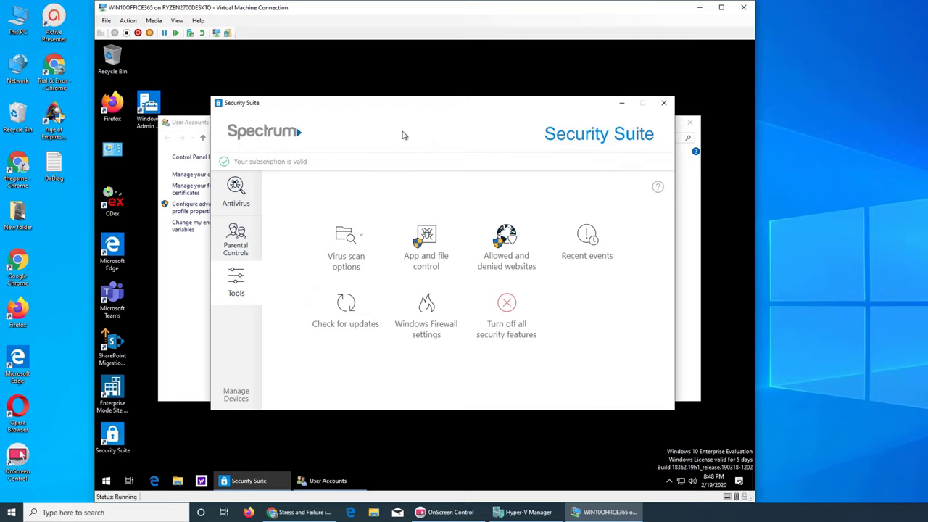
pyautogui.click(340, 247)
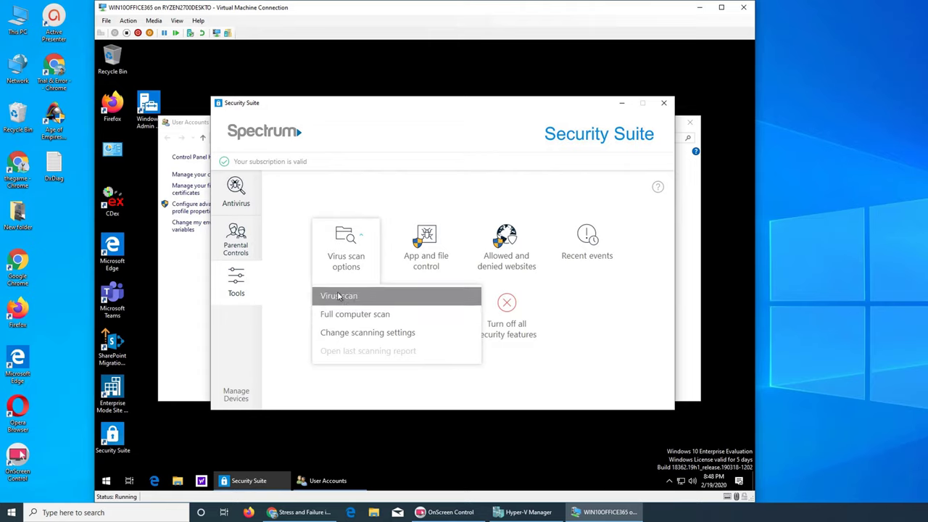
pyautogui.click(354, 209)
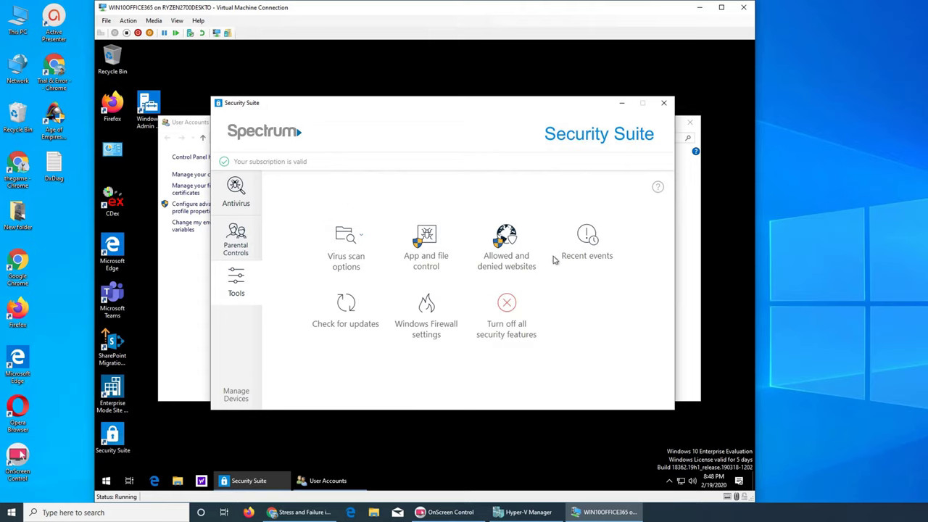
# Step: Open update settings and browse Privacy, Secure Browsing, Support, then Viruses and Threats
pyautogui.click(345, 321)
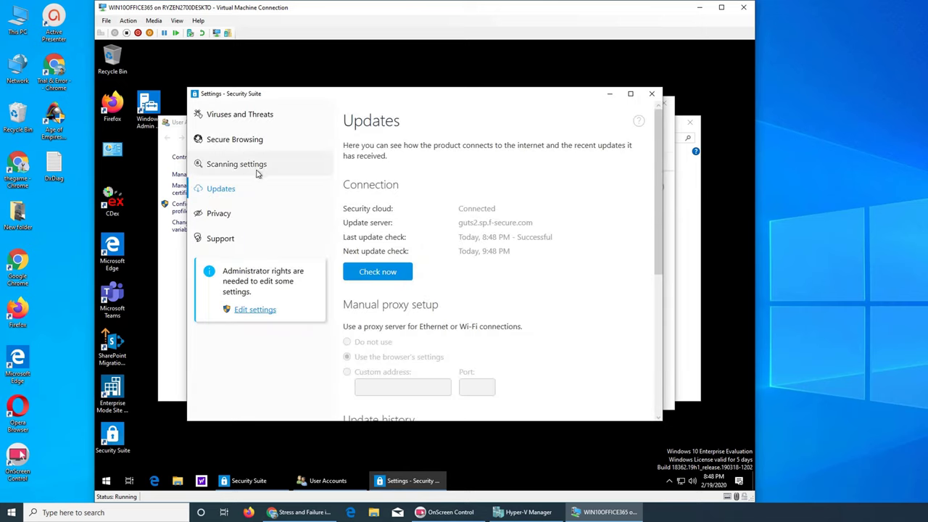
pyautogui.click(259, 225)
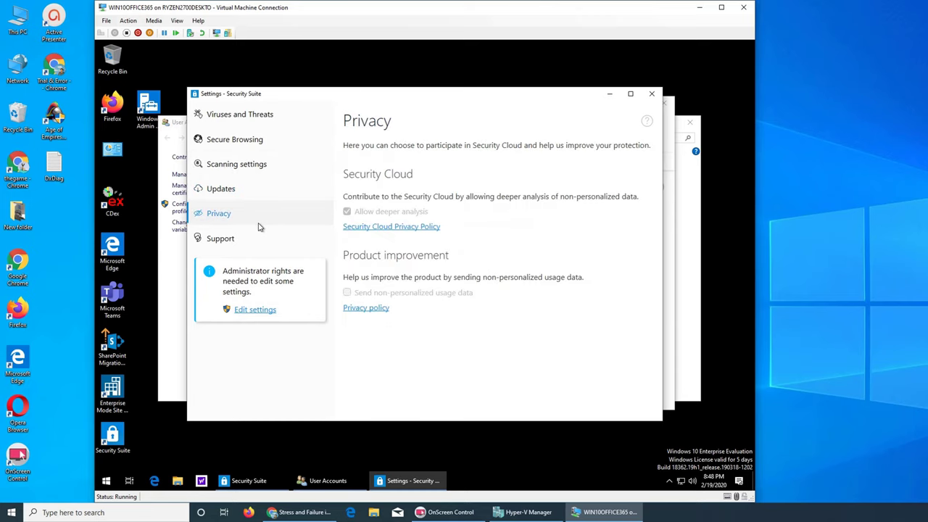
pyautogui.click(236, 148)
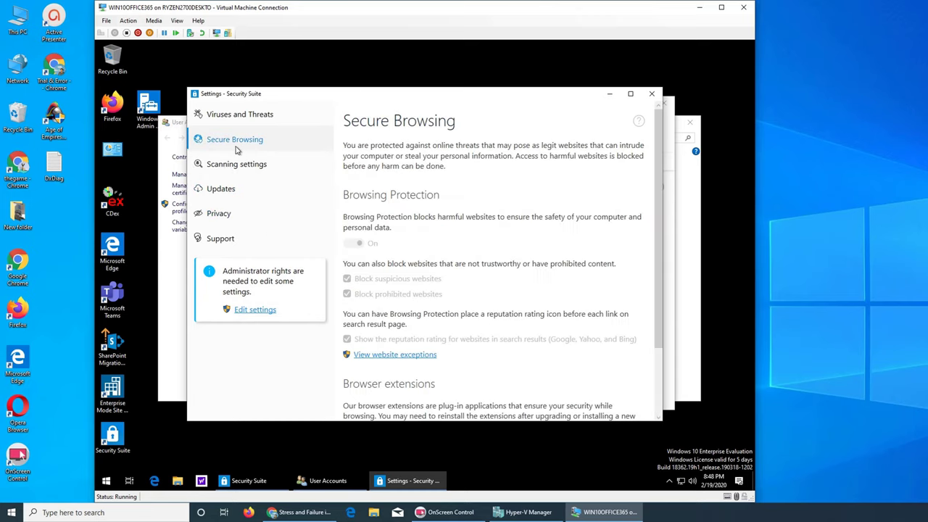
pyautogui.scroll(-2, 239, 181)
pyautogui.click(234, 245)
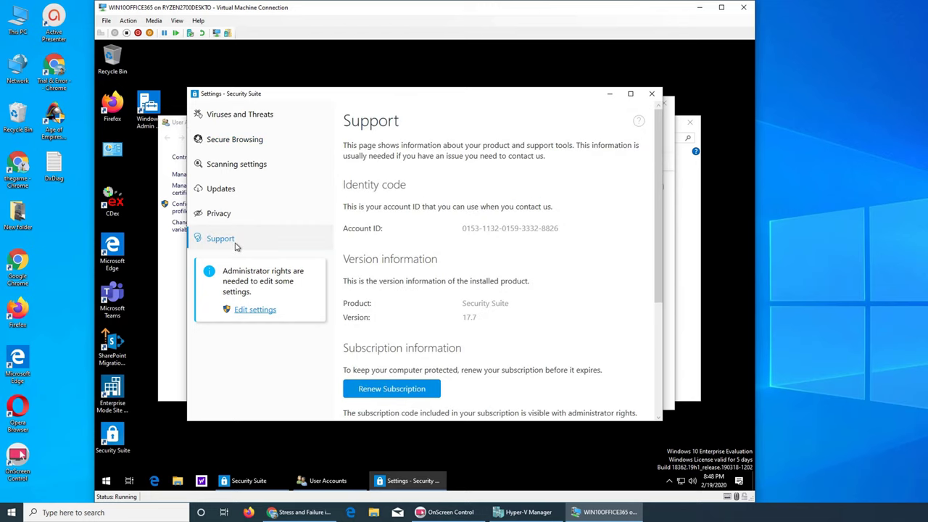
pyautogui.click(232, 115)
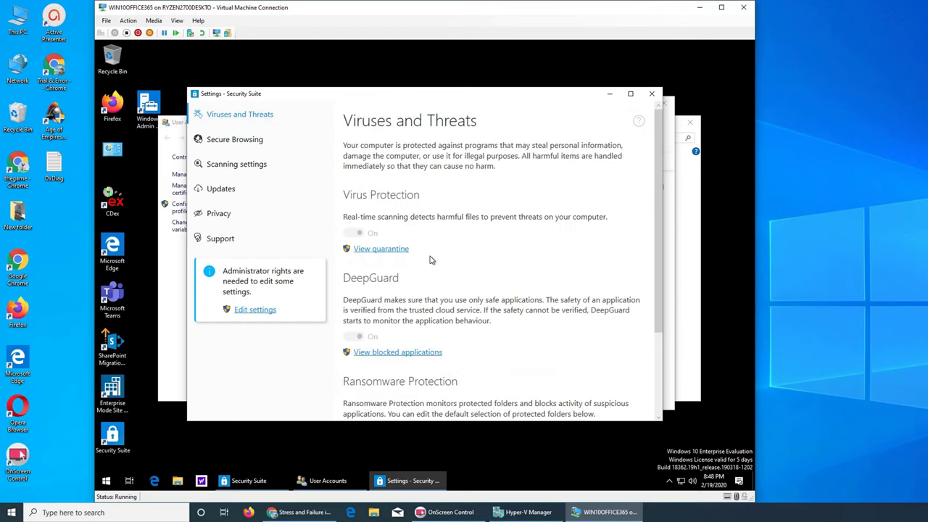
pyautogui.scroll(-3, 430, 260)
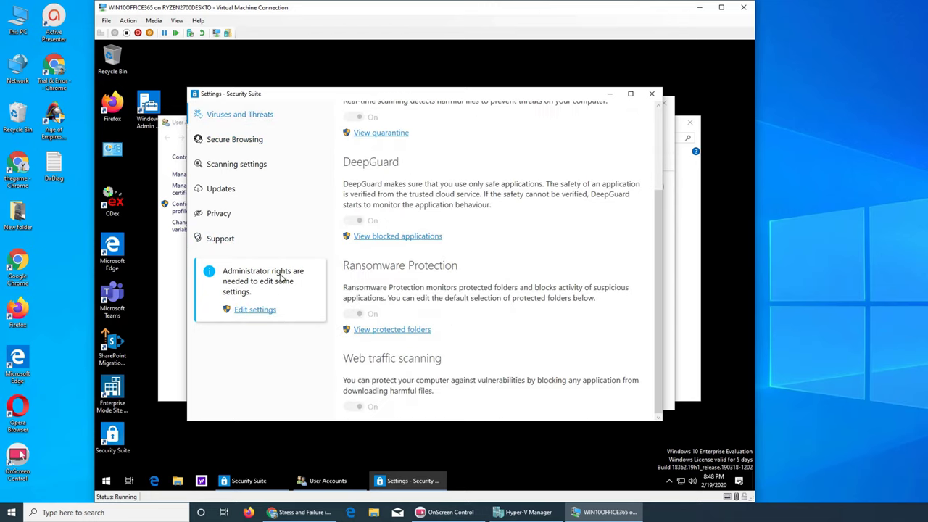
# Step: Grant administrator rights, then scroll the Viruses and Threats settings down to Web traffic scanning
pyautogui.click(260, 308)
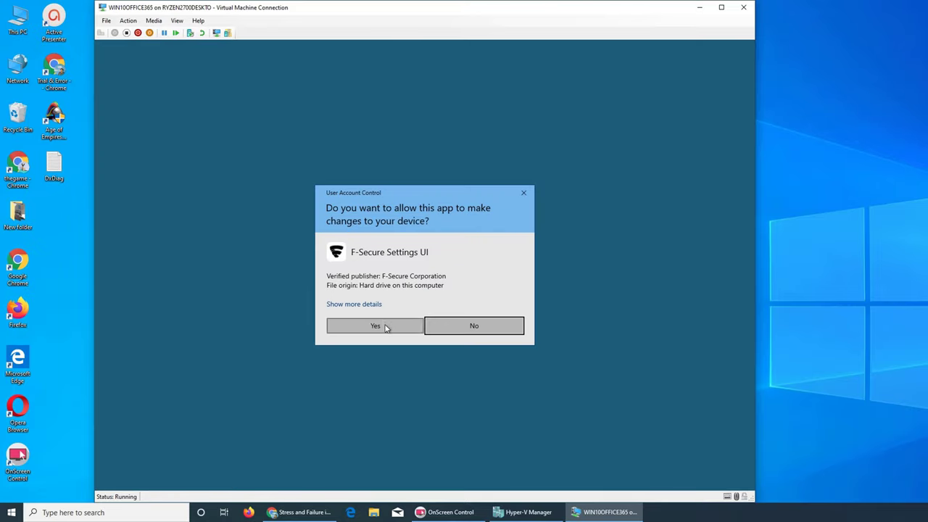
pyautogui.click(386, 328)
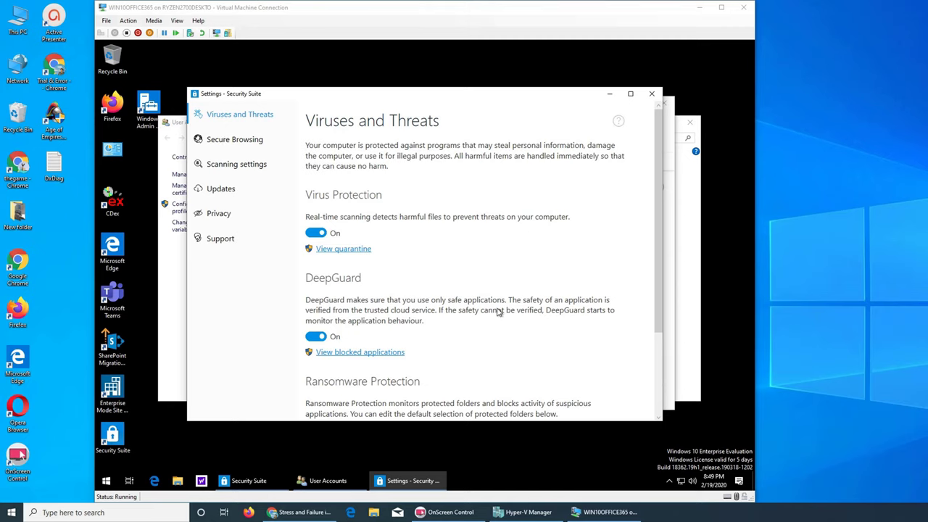
pyautogui.click(665, 396)
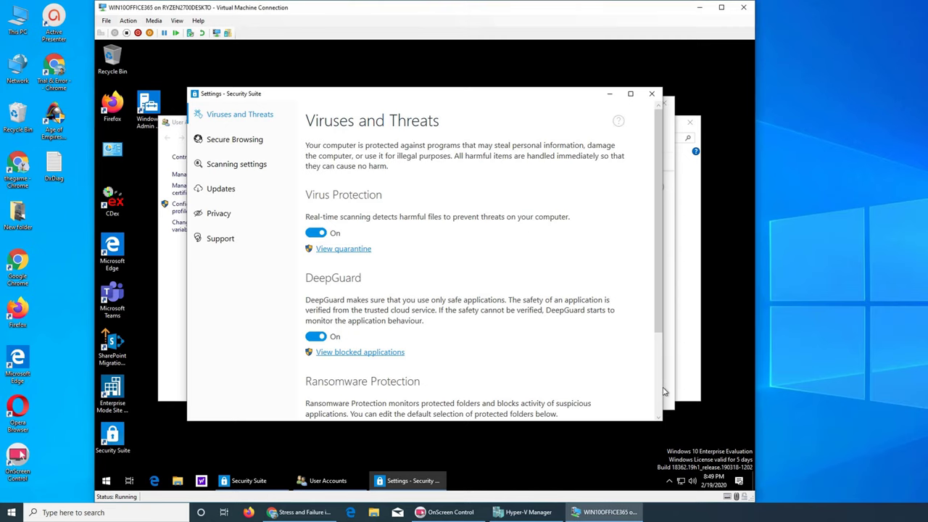
pyautogui.scroll(-3, 660, 378)
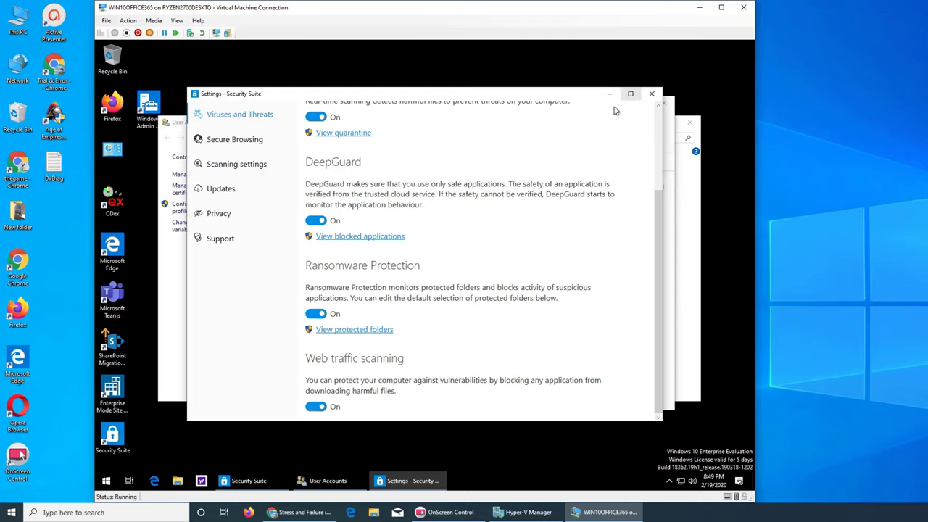
pyautogui.click(652, 94)
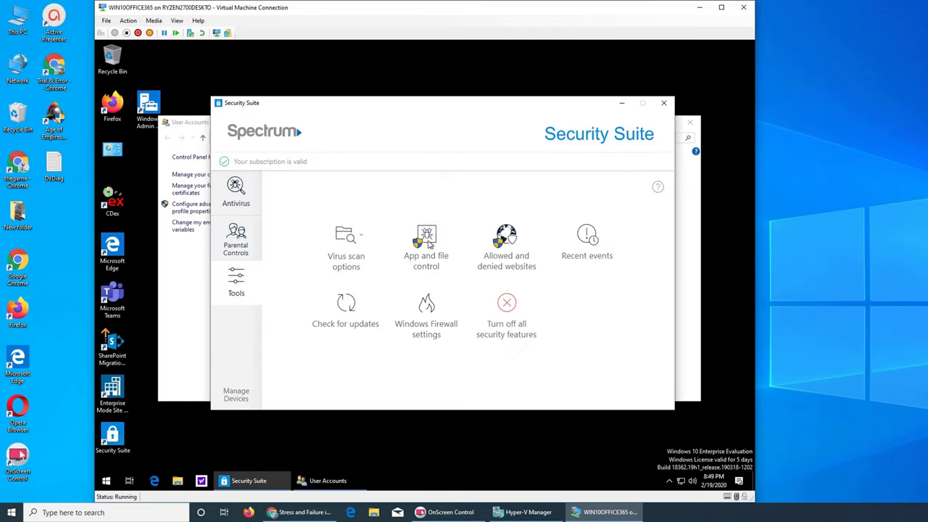
pyautogui.click(427, 308)
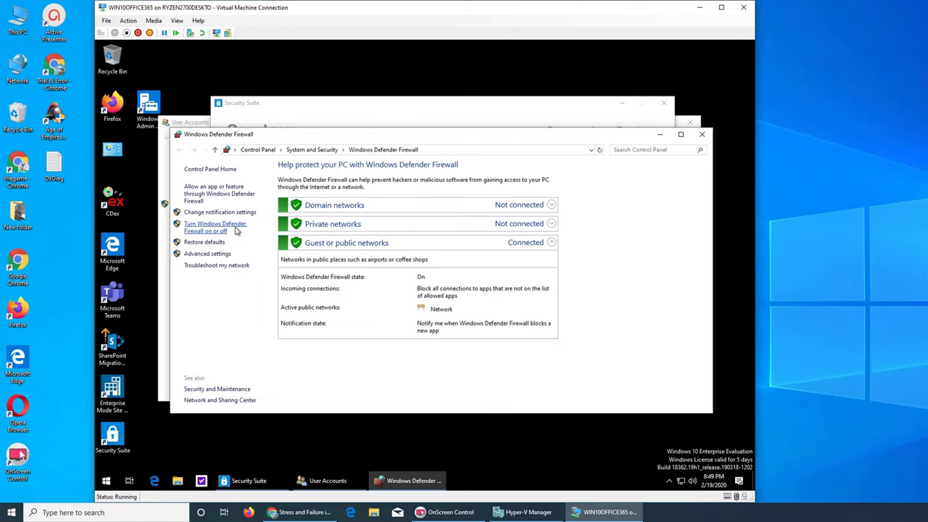
pyautogui.click(235, 230)
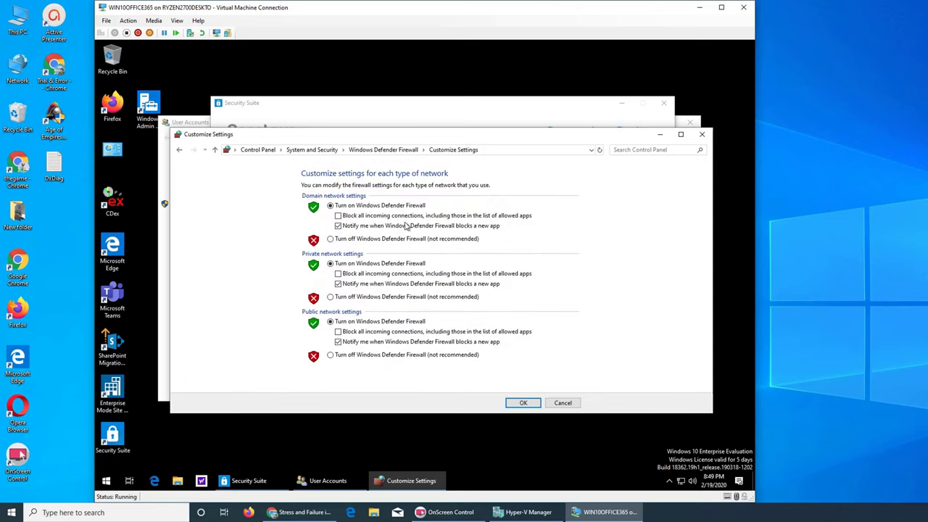
pyautogui.click(563, 403)
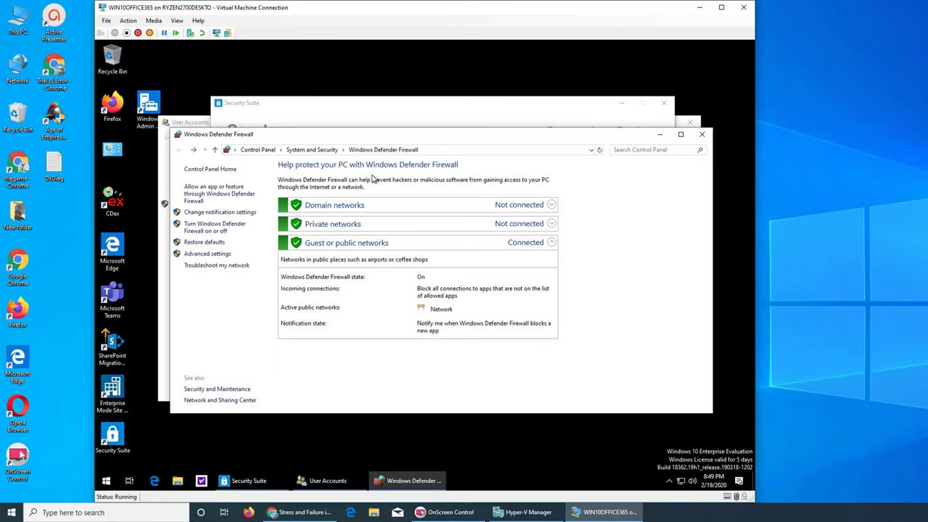
pyautogui.click(702, 135)
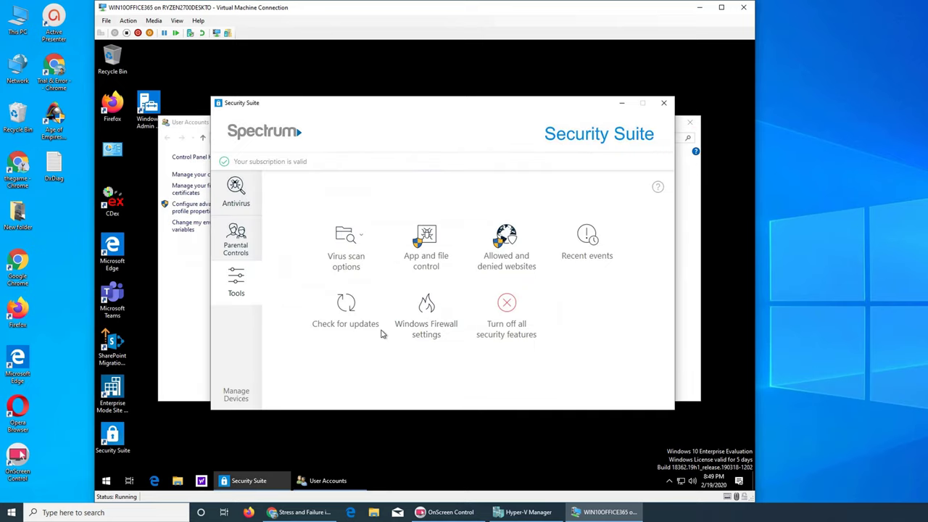
# Step: Turn off all security features, approving the admin prompt, then turn them back on
pyautogui.click(511, 308)
pyautogui.click(392, 308)
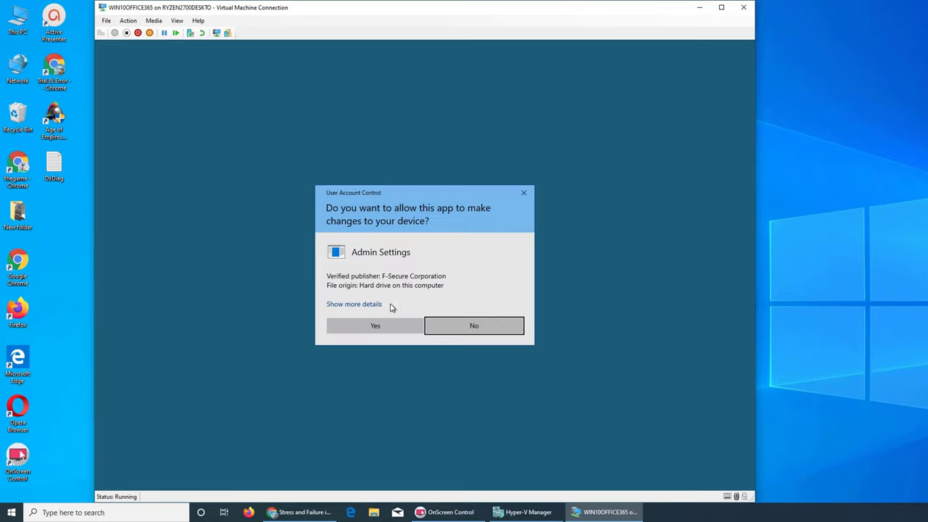
pyautogui.click(384, 328)
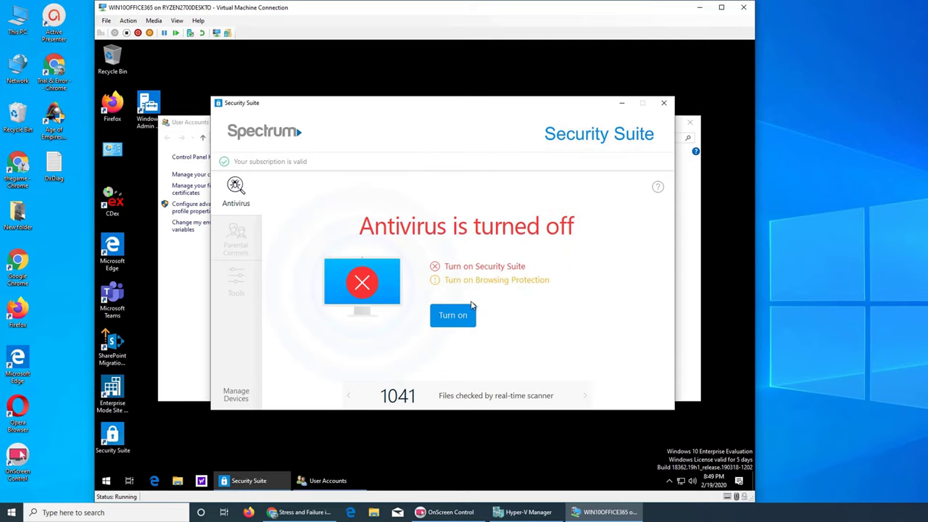
pyautogui.click(463, 316)
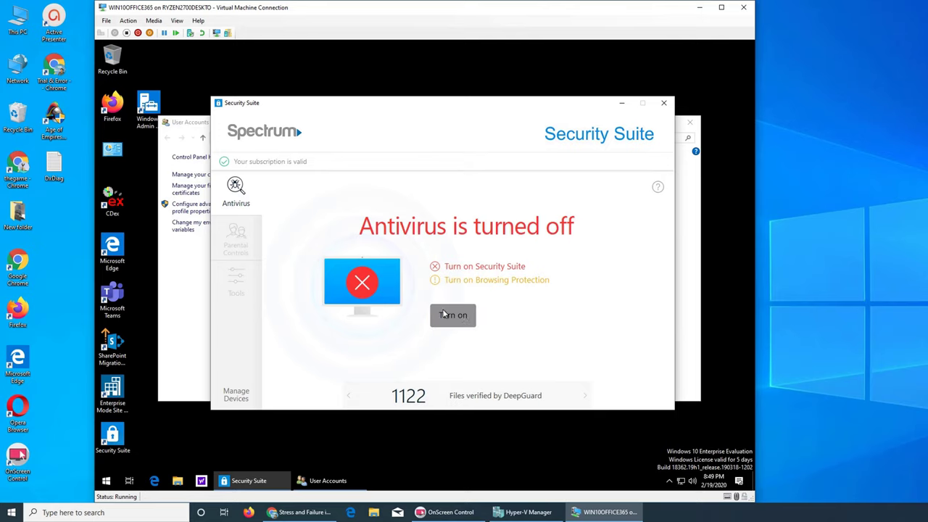
pyautogui.click(444, 314)
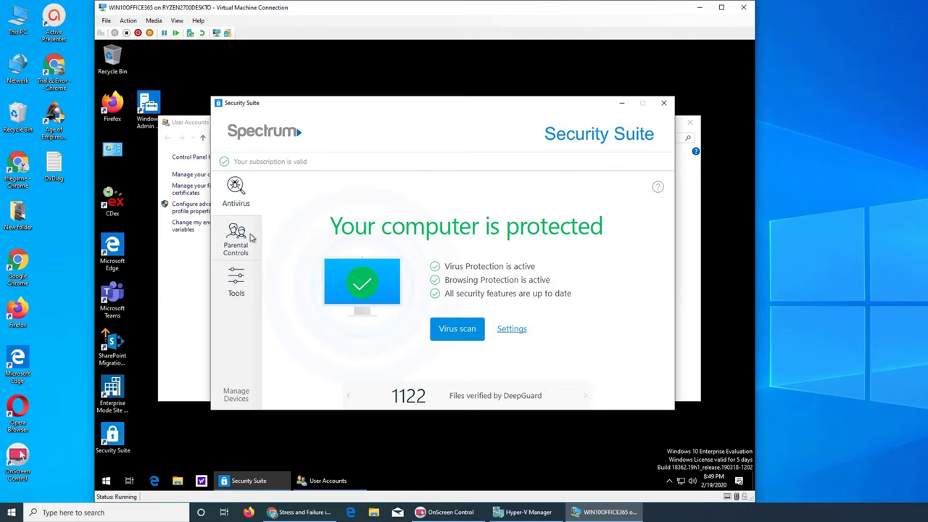
# Step: With admin rights, raise the Parental Controls device use limit to Max hours and save
pyautogui.click(237, 238)
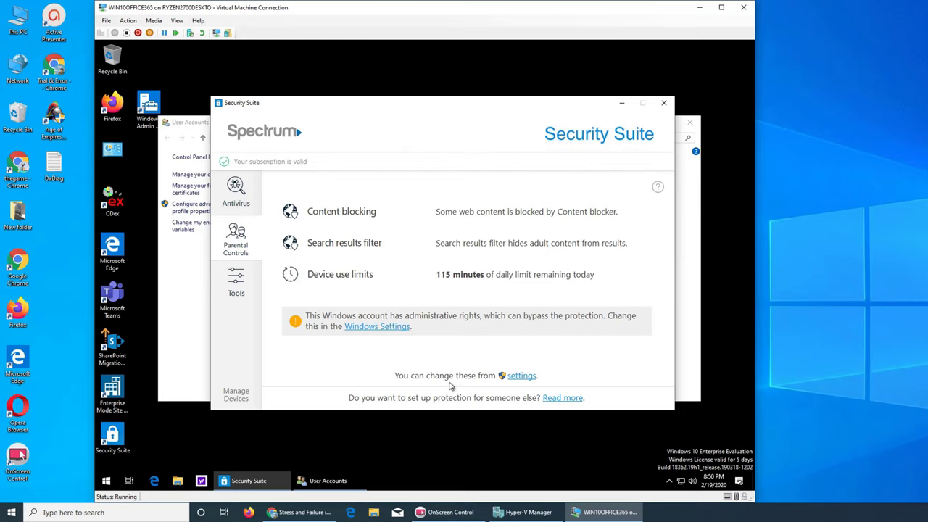
pyautogui.click(518, 377)
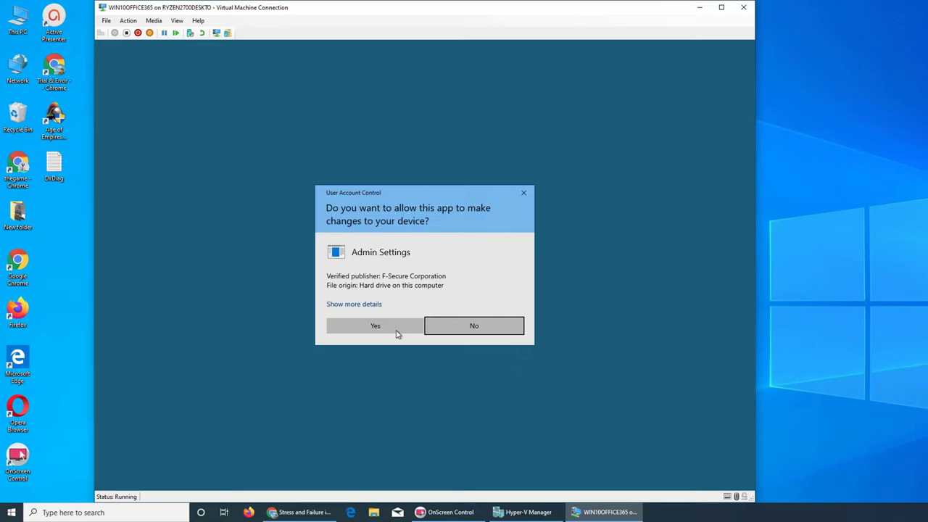
pyautogui.click(384, 329)
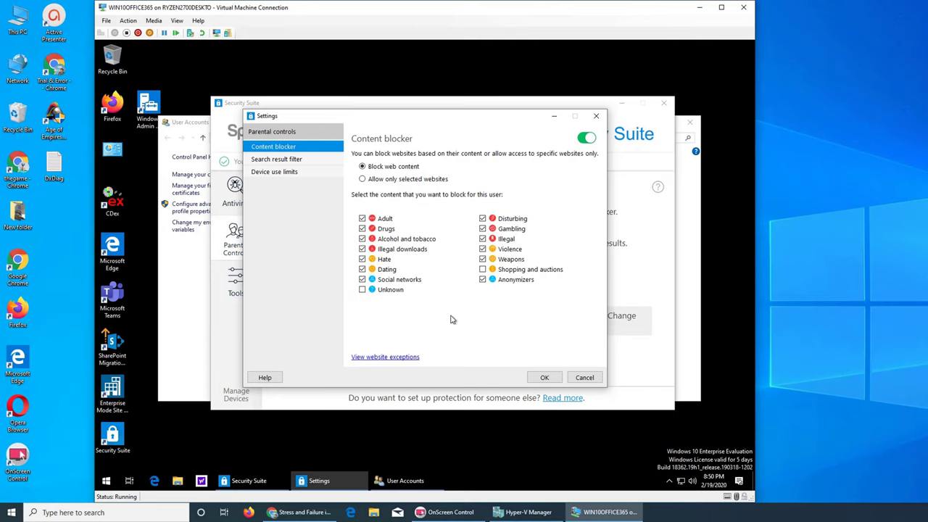
pyautogui.click(278, 173)
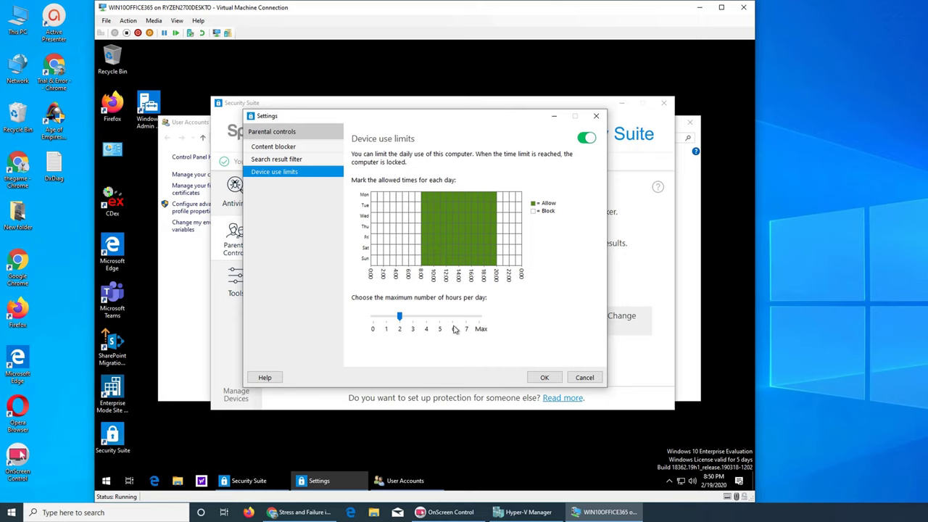
pyautogui.moveTo(399, 319); pyautogui.dragTo(493, 323)
pyautogui.click(544, 377)
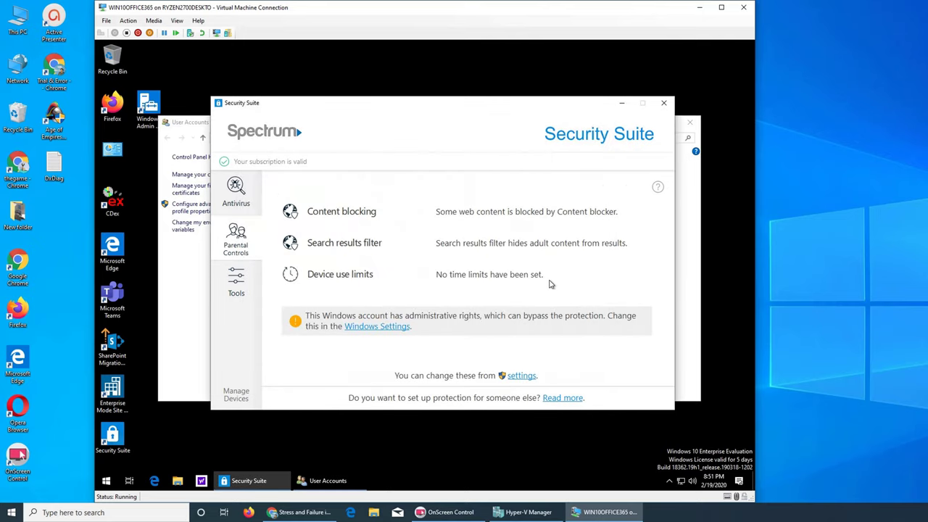
# Step: Close the Security Suite and User Accounts windows and show hidden tray icons
pyautogui.click(663, 102)
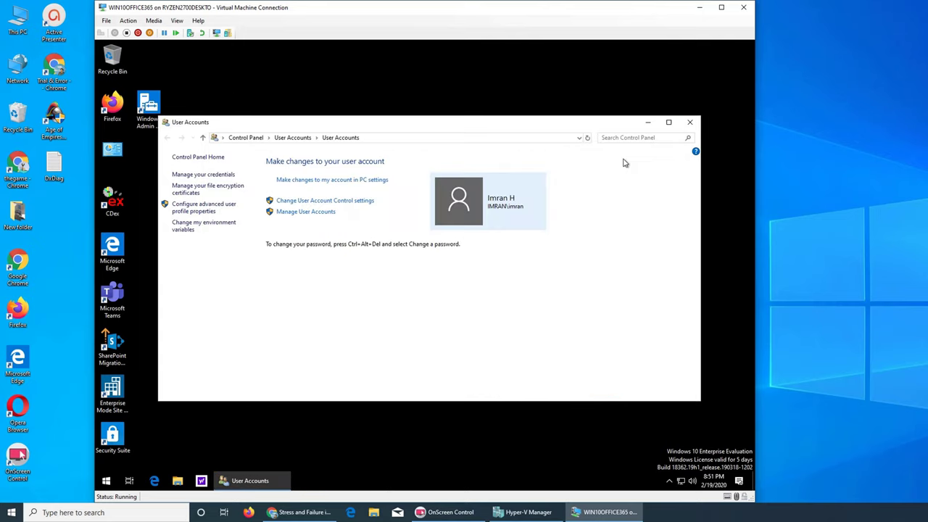
pyautogui.click(690, 122)
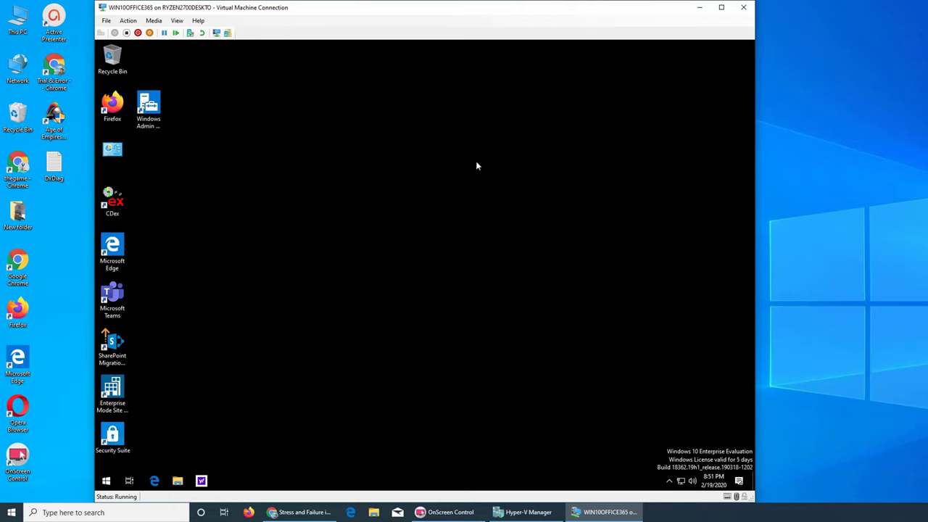
pyautogui.click(669, 482)
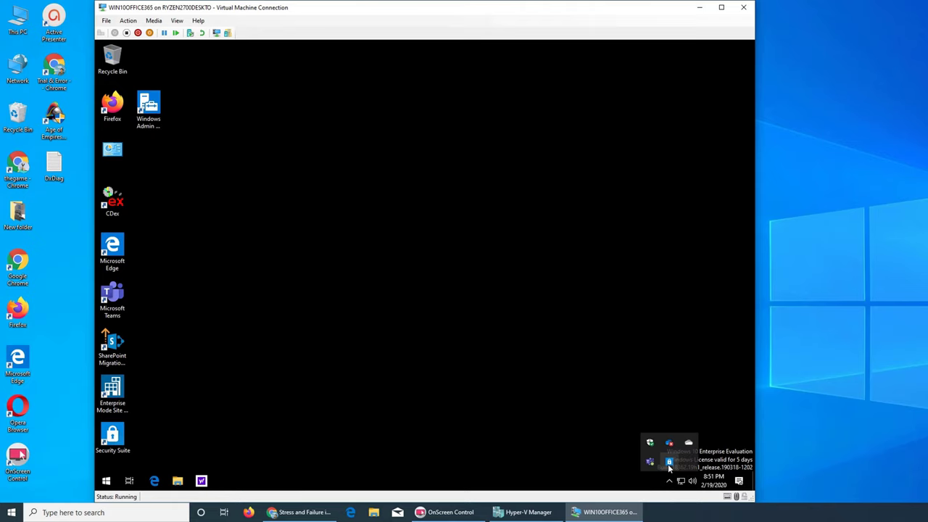
# Step: Reopen Security Suite from the tray, glance at its Settings, and start a virus scan
pyautogui.click(669, 461)
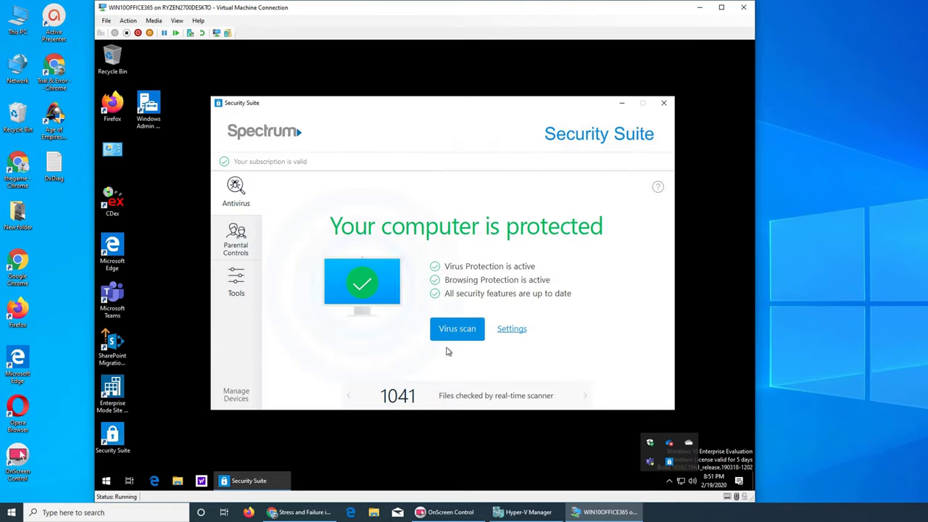
pyautogui.click(512, 330)
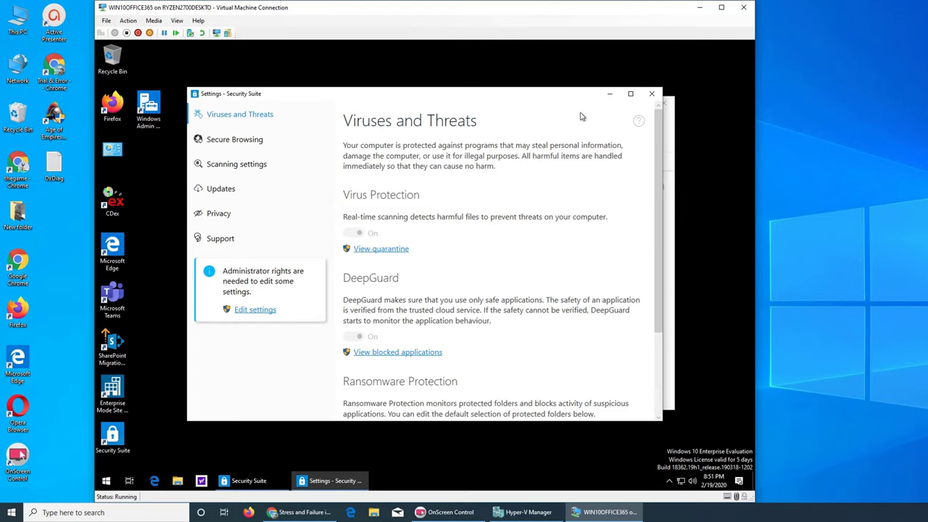
pyautogui.click(652, 94)
pyautogui.click(458, 329)
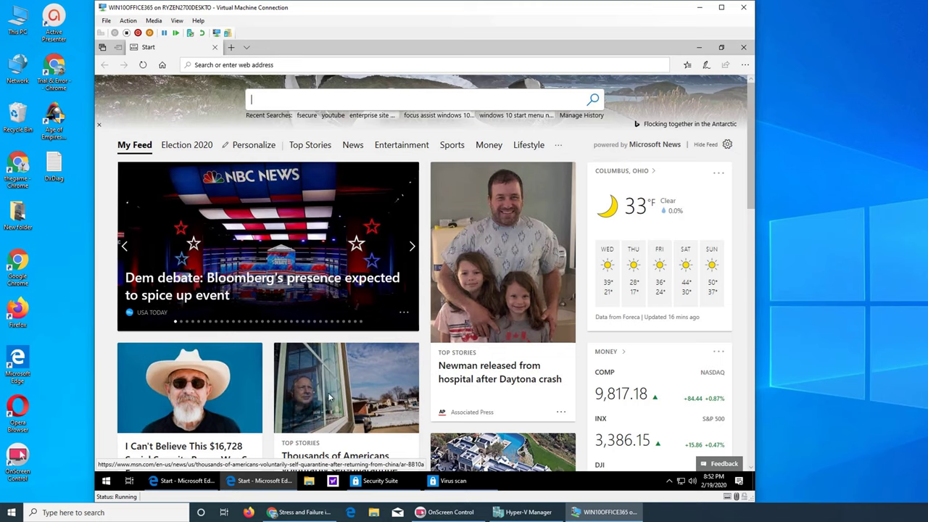
# Step: Close the Edge window and dismiss the clean Scanning complete results
pyautogui.click(743, 48)
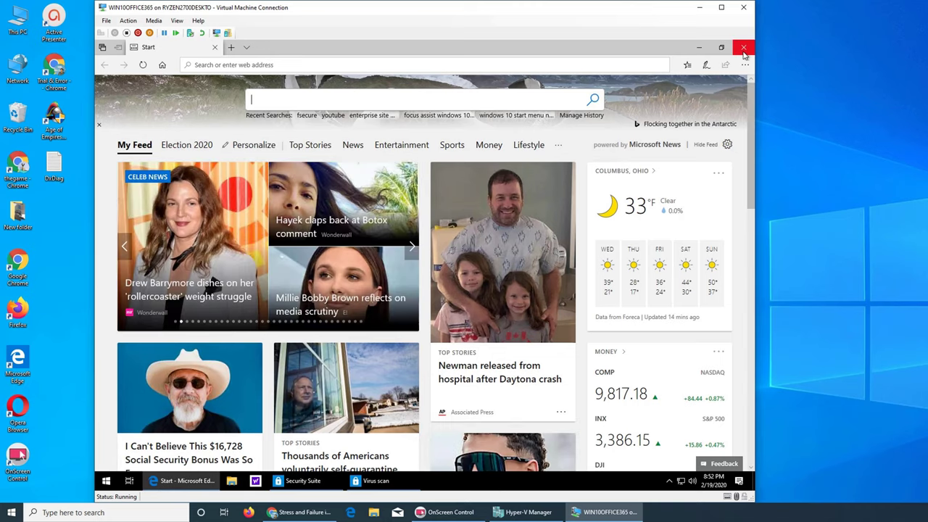
pyautogui.click(743, 48)
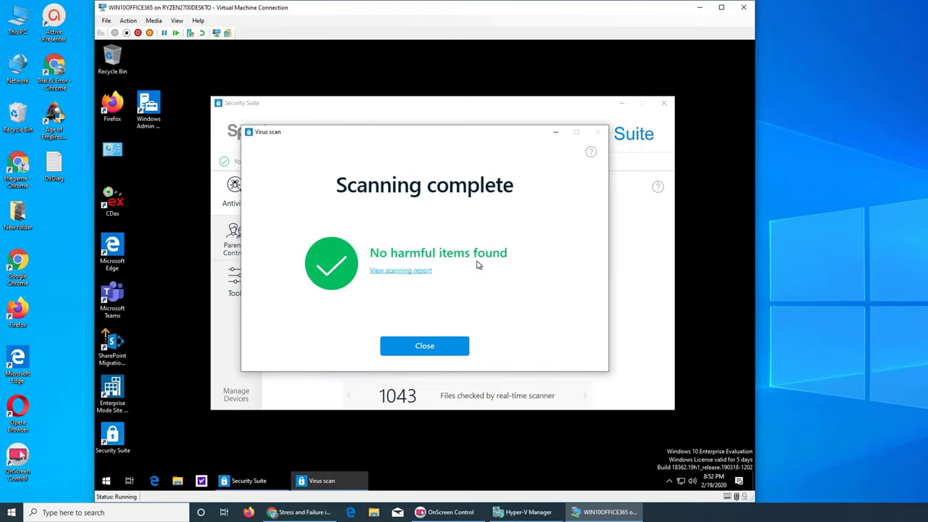
pyautogui.click(441, 345)
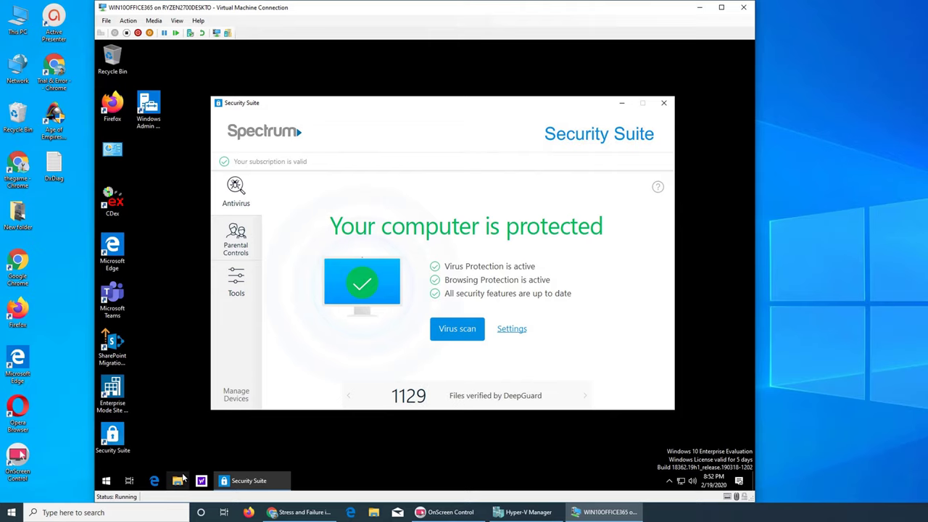
# Step: In File Explorer's Documents folder, try opening stockfix.sdb and dismiss the choose-an-app prompt
pyautogui.click(177, 481)
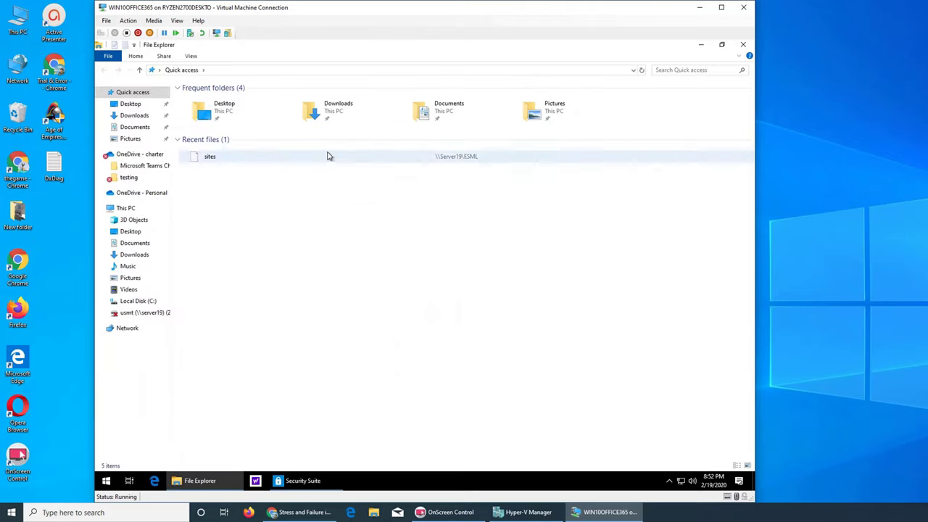
pyautogui.click(209, 158)
pyautogui.doubleClick(442, 109)
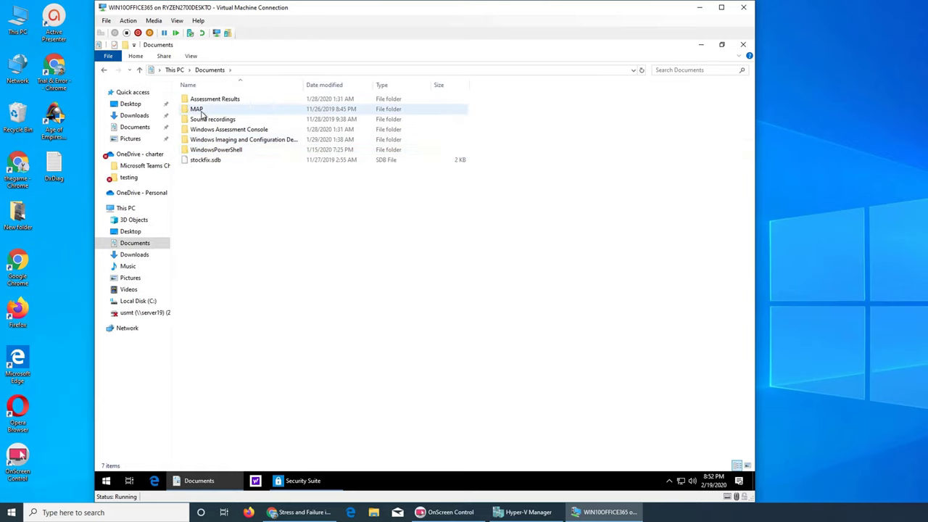
pyautogui.doubleClick(208, 160)
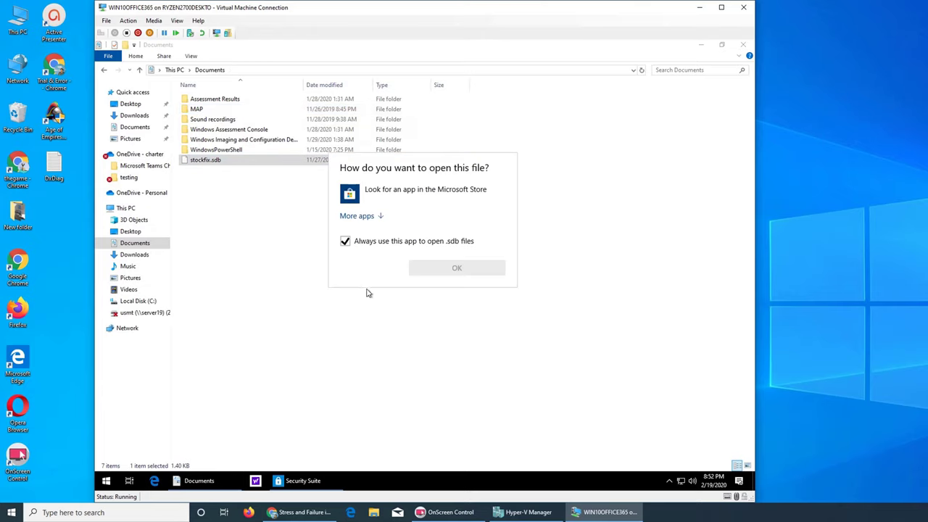
pyautogui.click(447, 304)
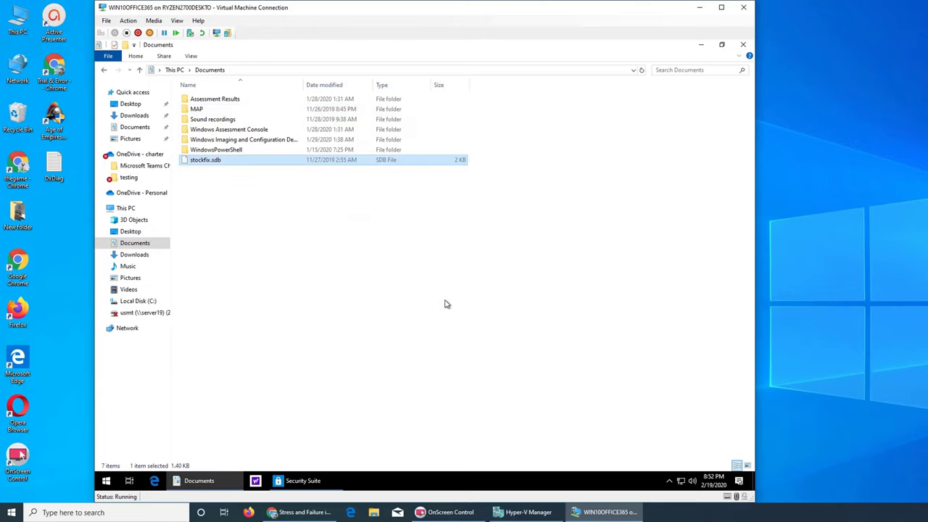
# Step: Browse the Assessment Results and Sound recordings folders in Documents
pyautogui.doubleClick(242, 98)
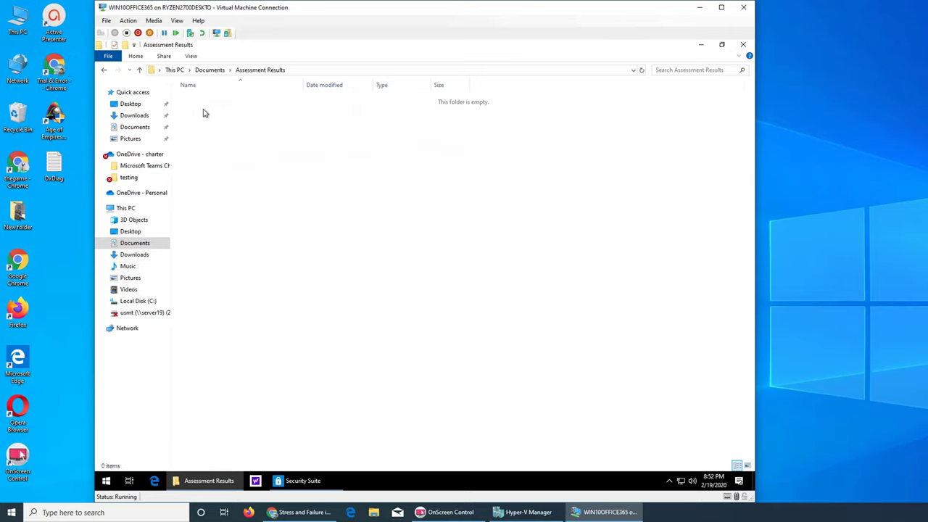
pyautogui.click(220, 70)
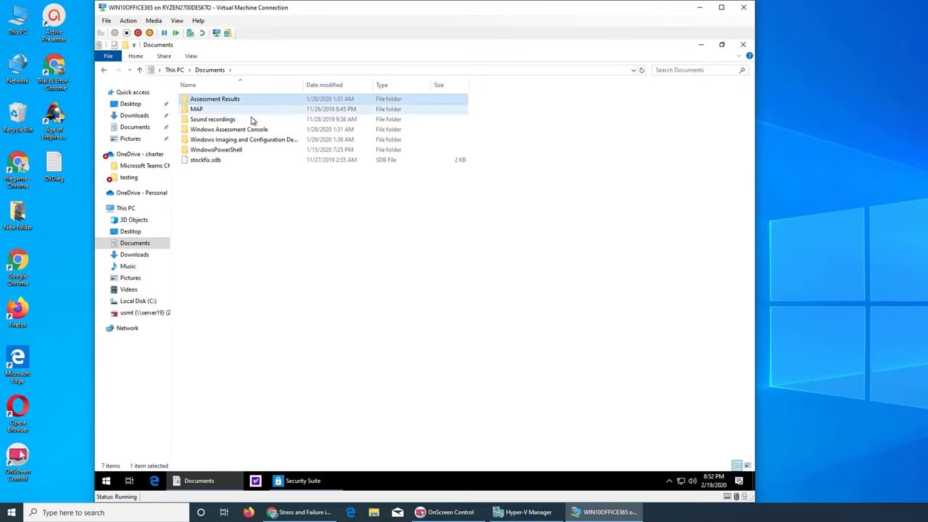
pyautogui.doubleClick(263, 123)
pyautogui.click(209, 70)
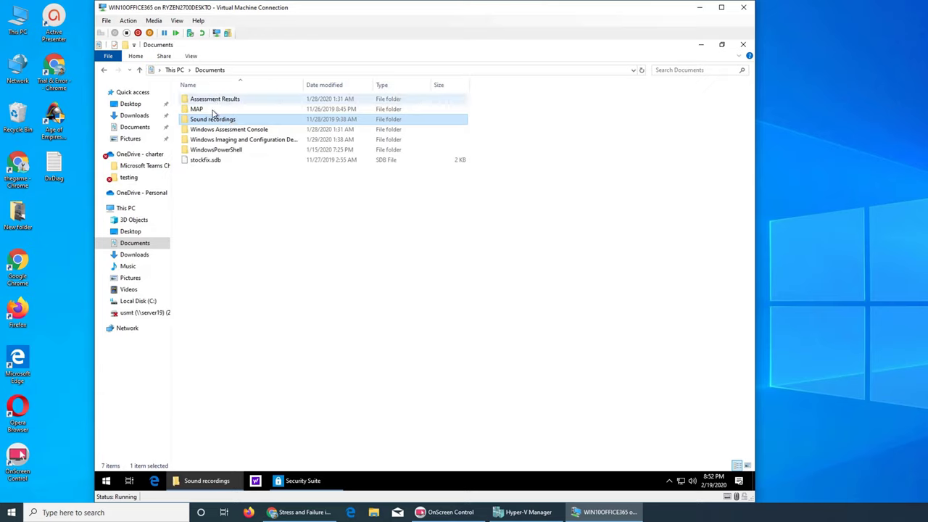
# Step: Open the ICDCommon log from the Imaging and Configuration Designer Common folder, close it, minimize Explorer
pyautogui.doubleClick(283, 140)
pyautogui.click(209, 99)
pyautogui.doubleClick(210, 99)
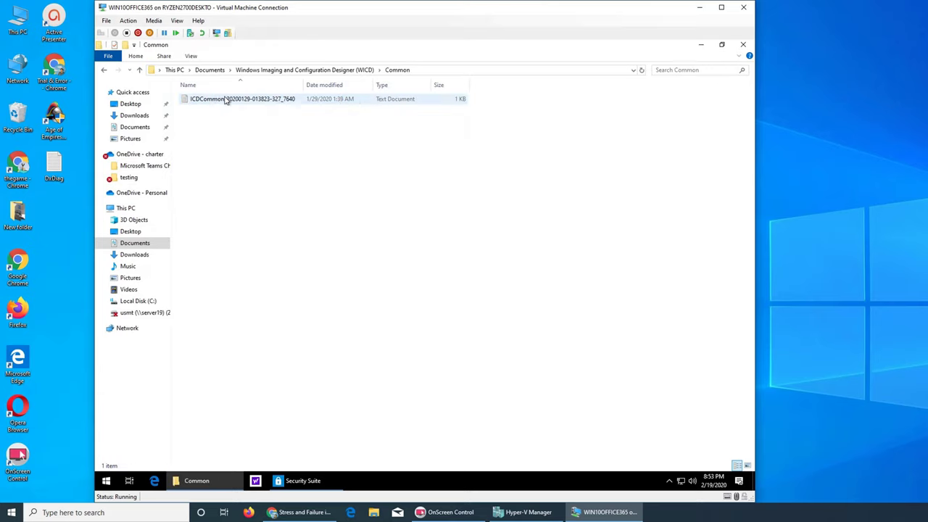
pyautogui.doubleClick(228, 97)
pyautogui.click(612, 84)
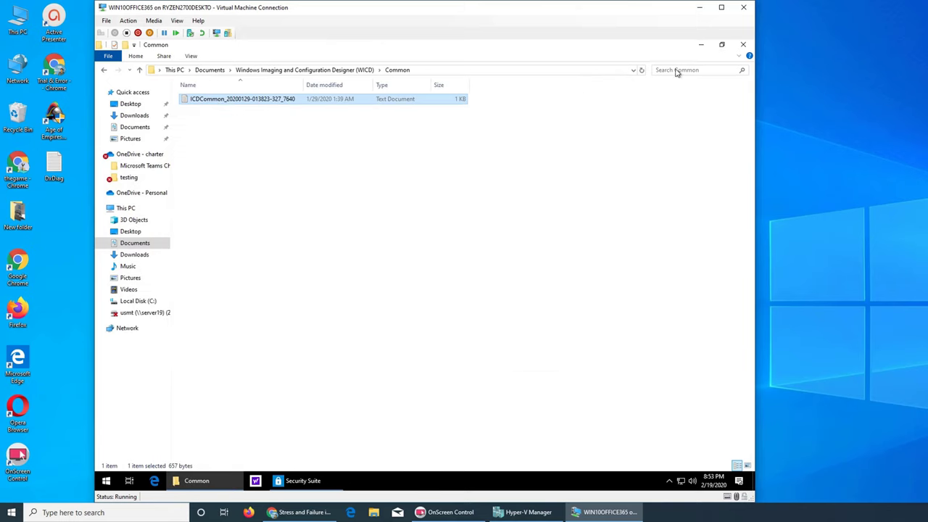
pyautogui.click(701, 45)
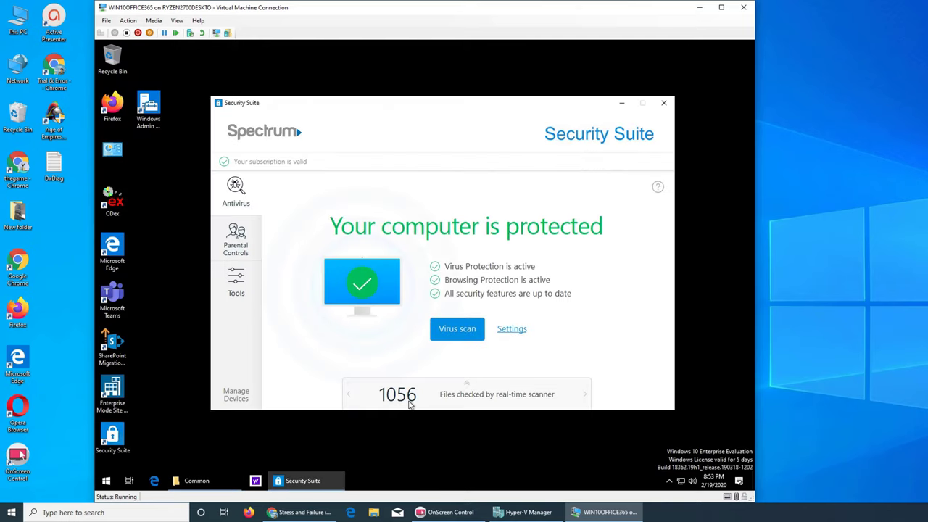
# Step: Cycle the statistics strip past the DeepGuard counter back to 1056 real-time scanned files
pyautogui.click(585, 398)
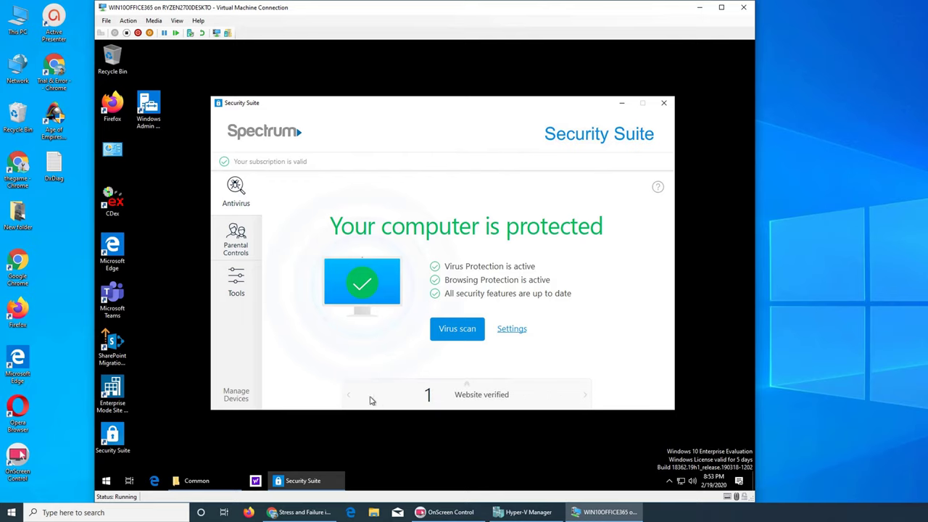
pyautogui.click(346, 396)
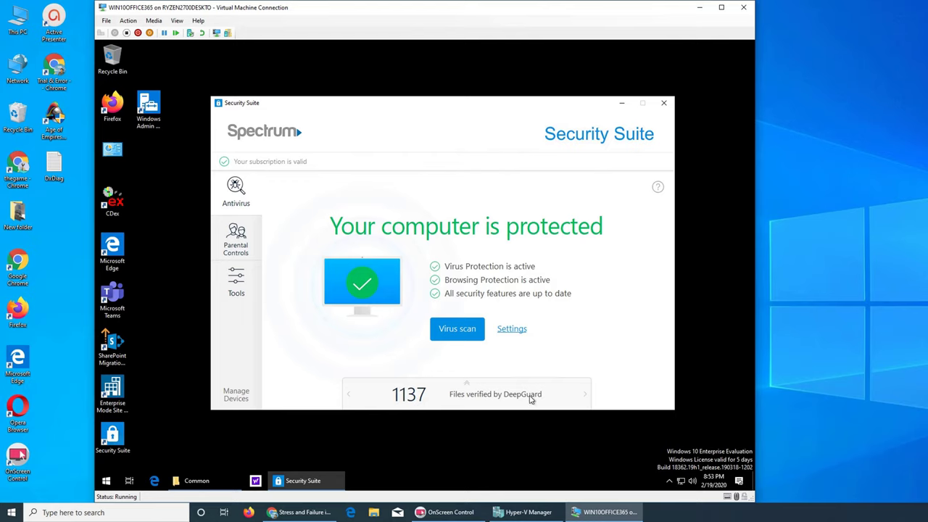
pyautogui.click(586, 397)
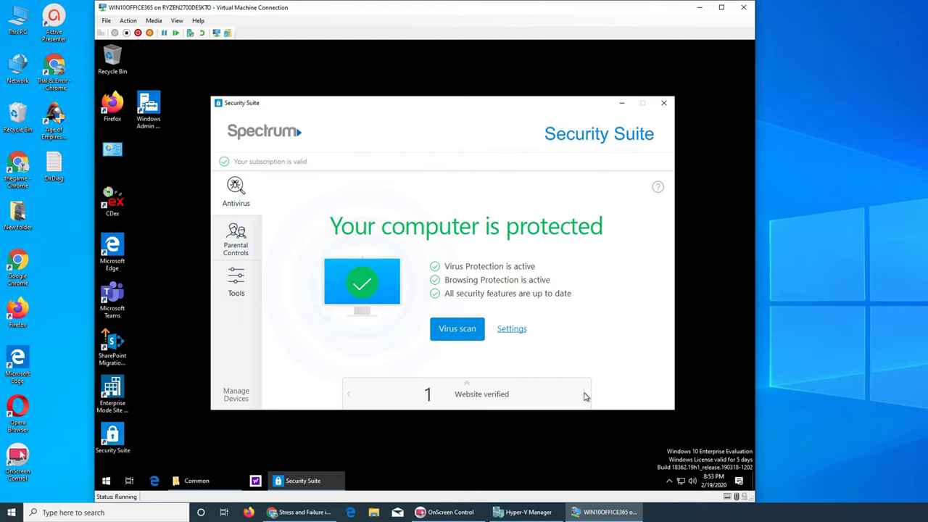
pyautogui.click(586, 394)
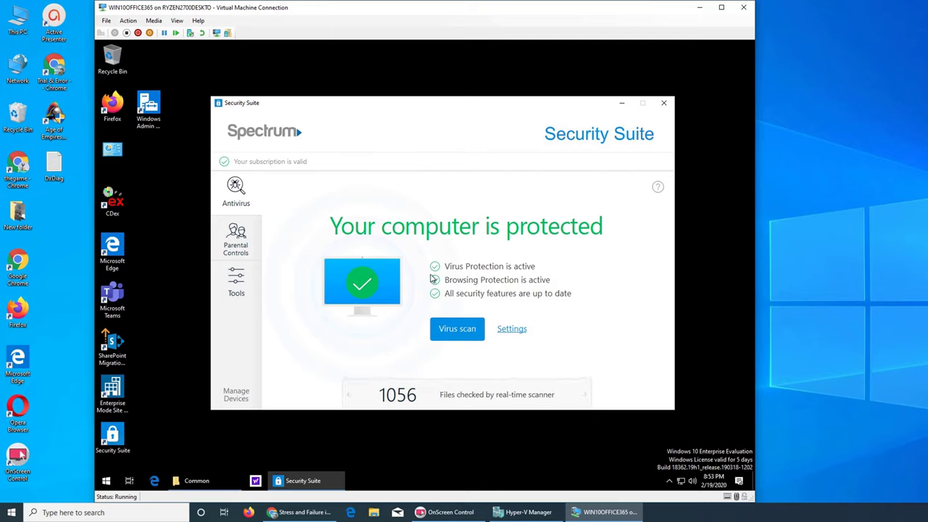
pyautogui.click(658, 188)
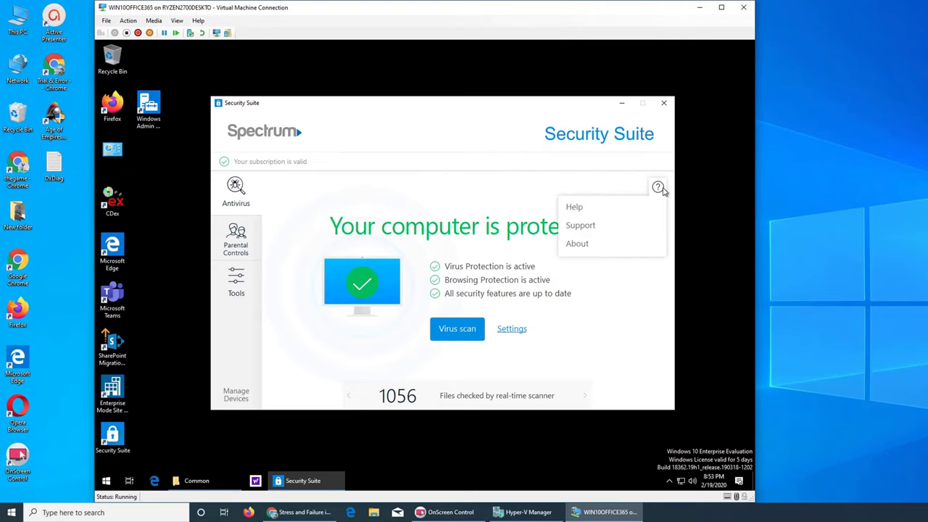
pyautogui.click(595, 227)
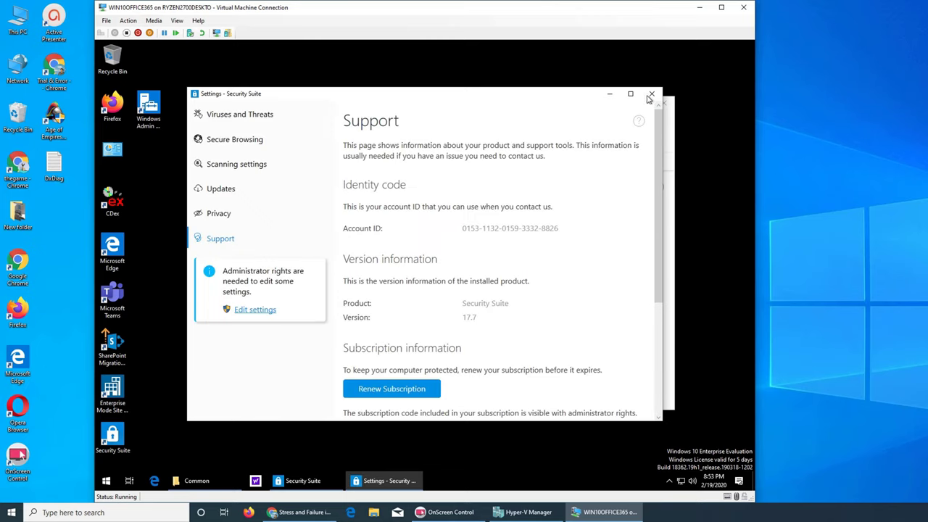
pyautogui.click(651, 94)
pyautogui.click(657, 188)
pyautogui.click(605, 245)
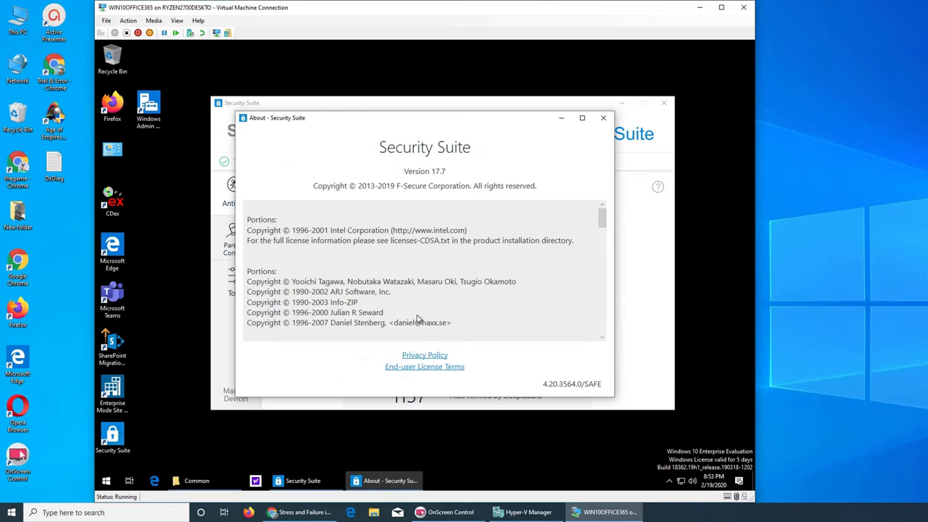
pyautogui.click(604, 118)
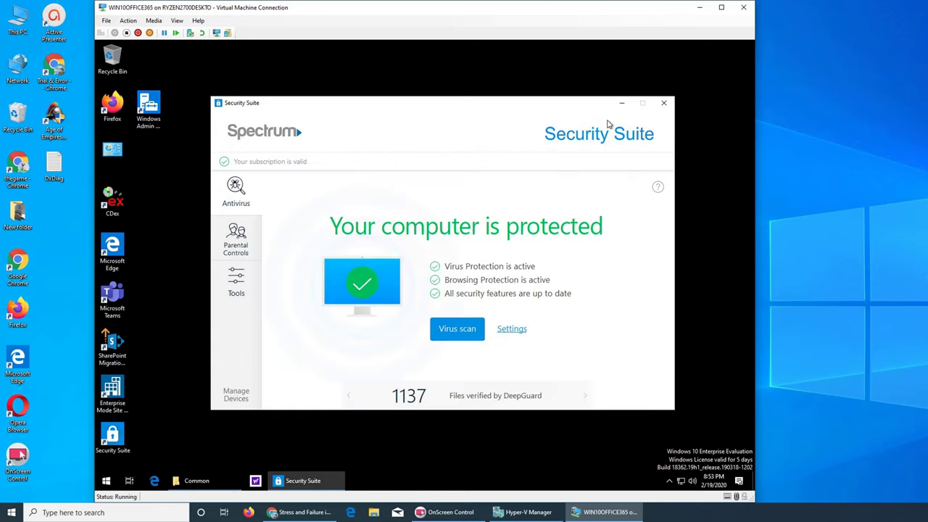